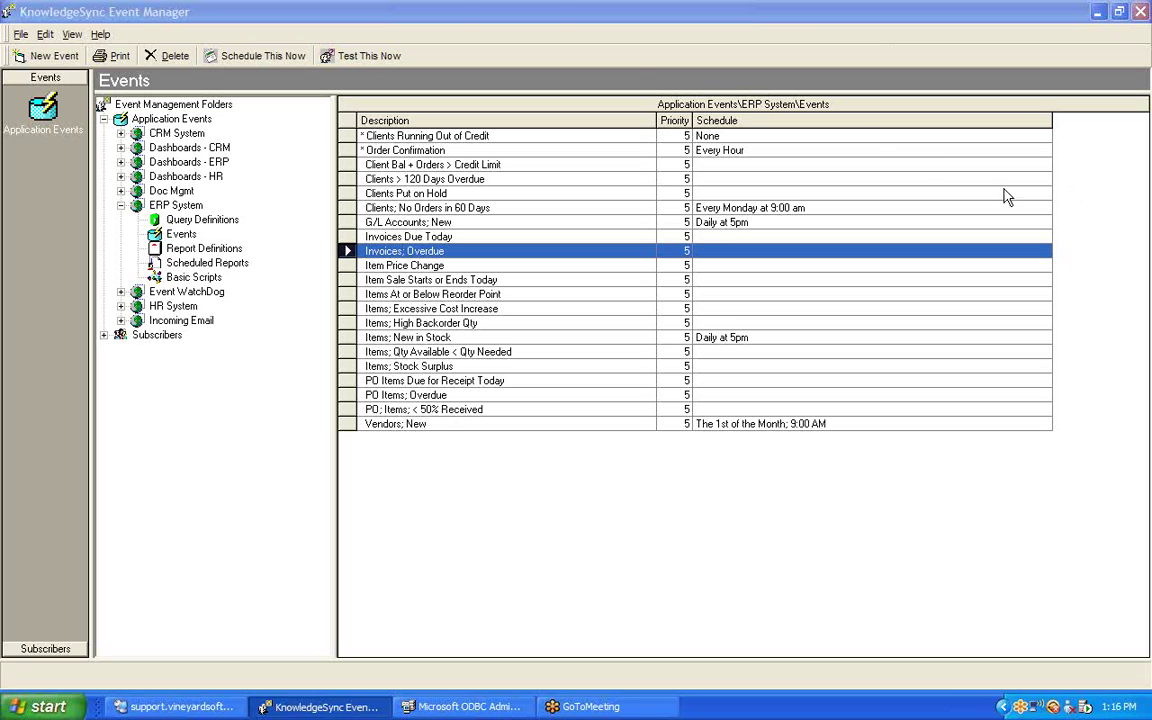
Bring the ODBC Data Source Administrator forward and minimize the KnowledgeSync Event Manager.
click(463, 17)
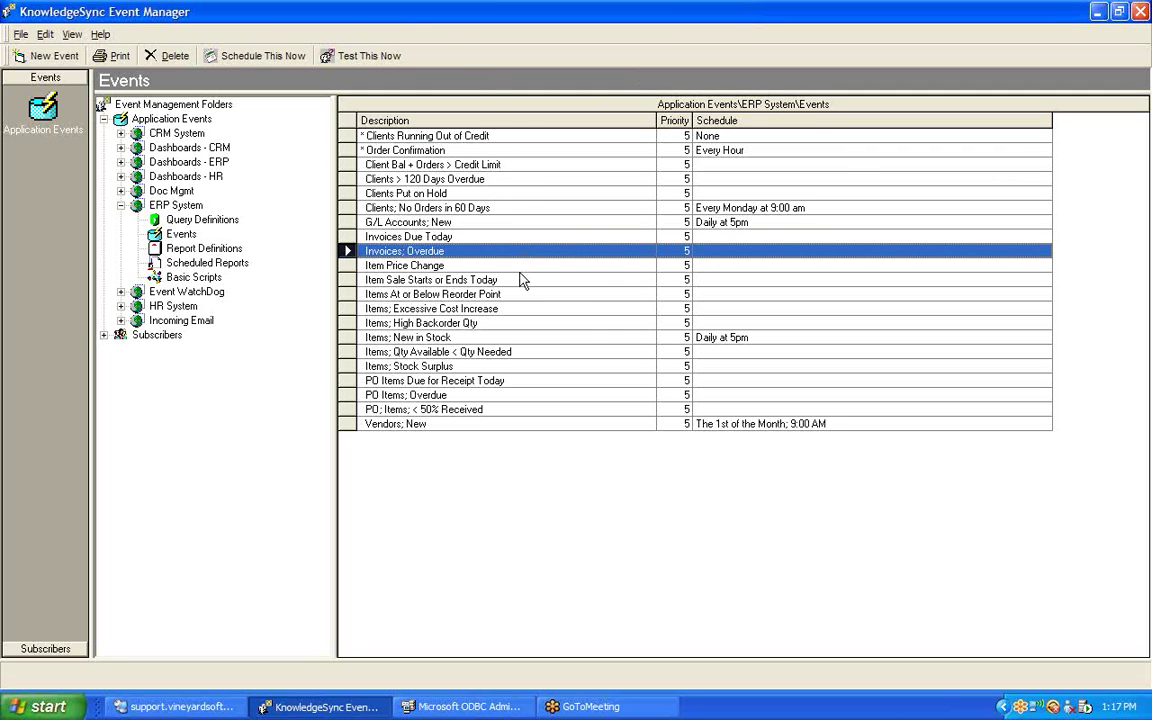
click(460, 254)
click(471, 707)
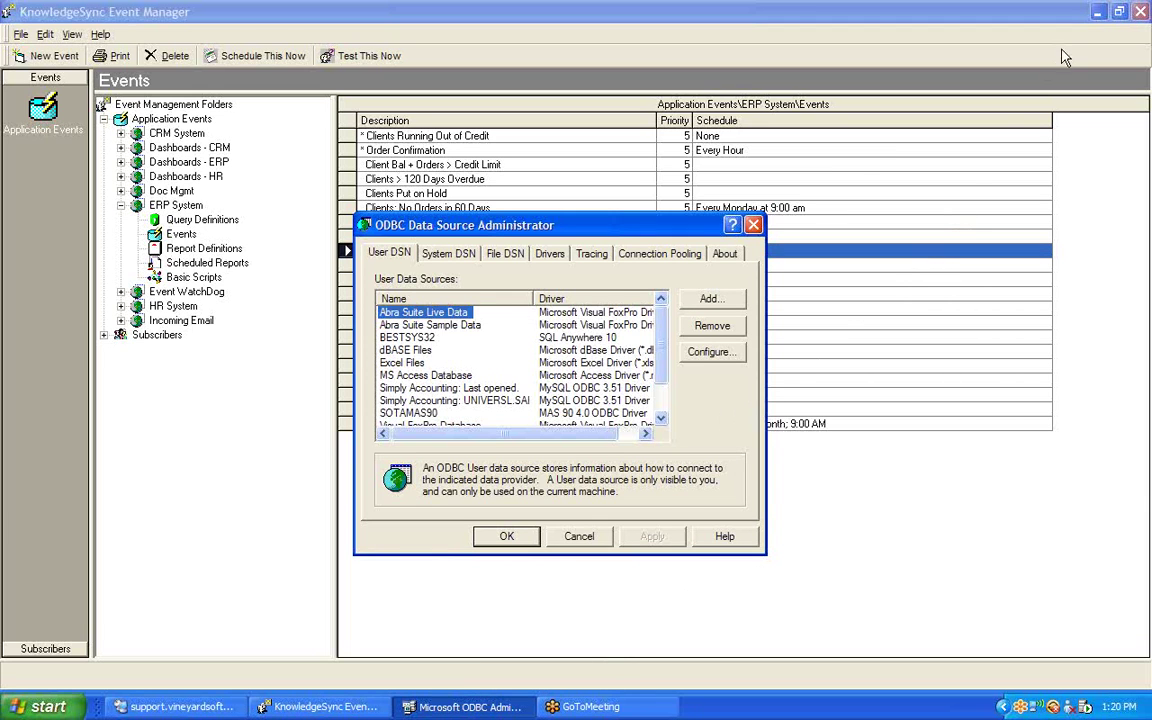
click(1099, 13)
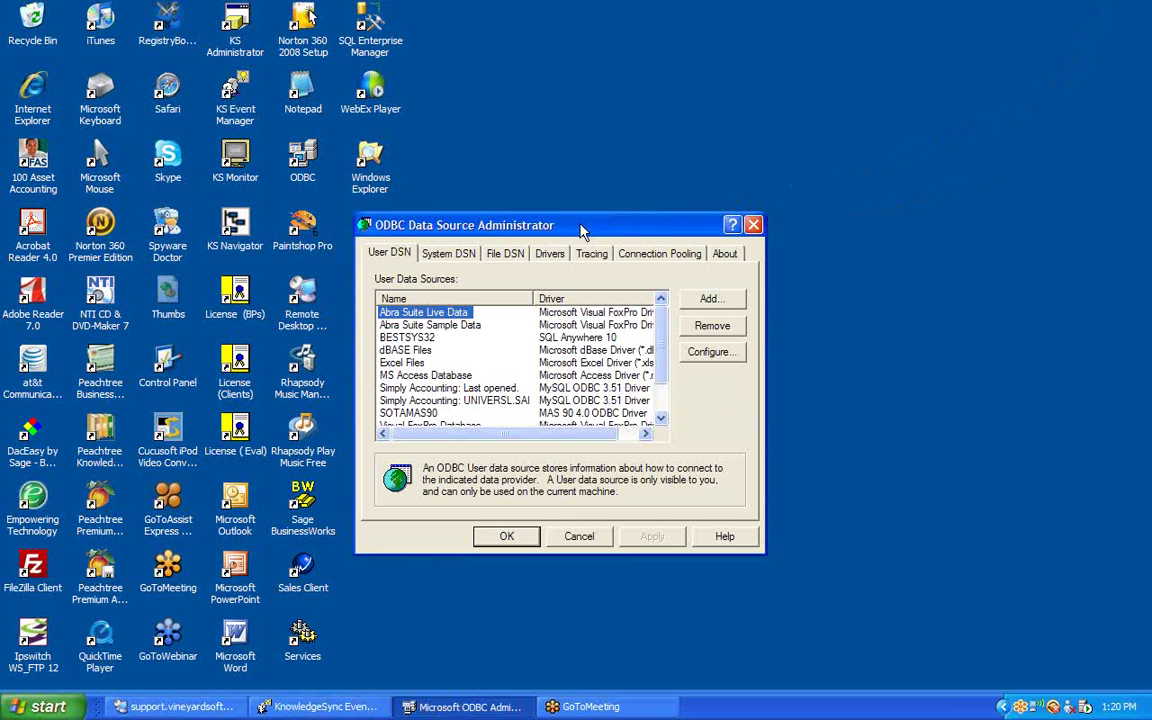
Switch the administrator to the System DSN list.
click(457, 257)
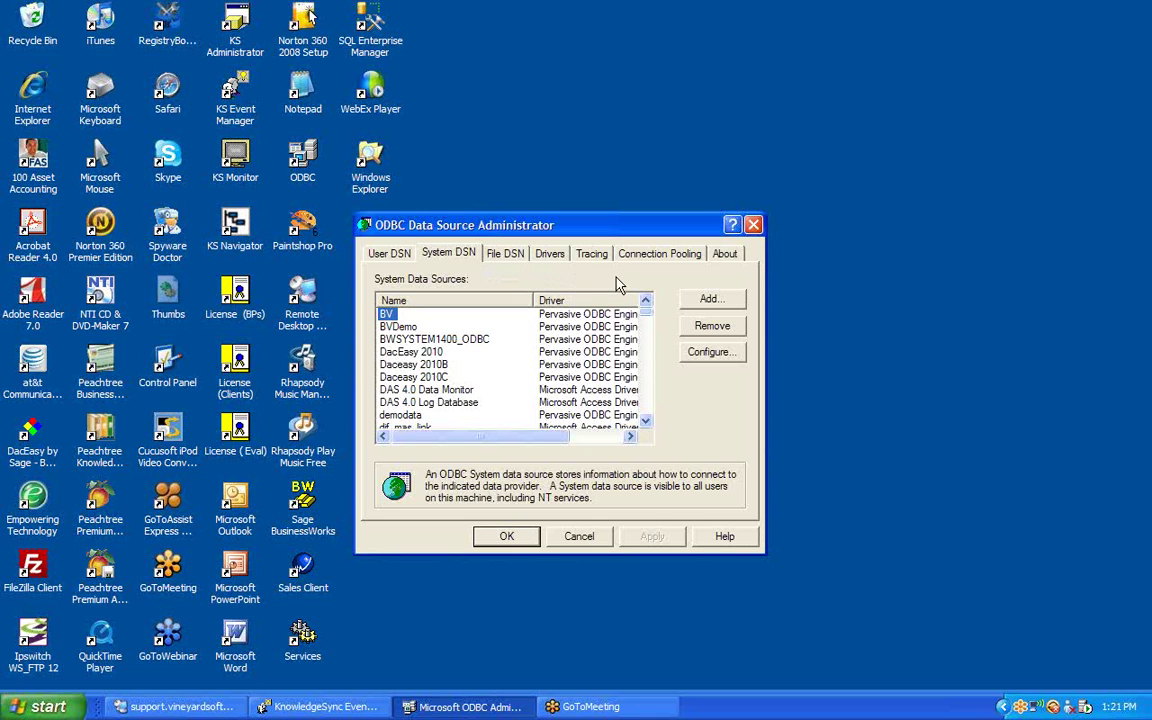
Add a new system data source using the SQL Native Client driver.
click(705, 302)
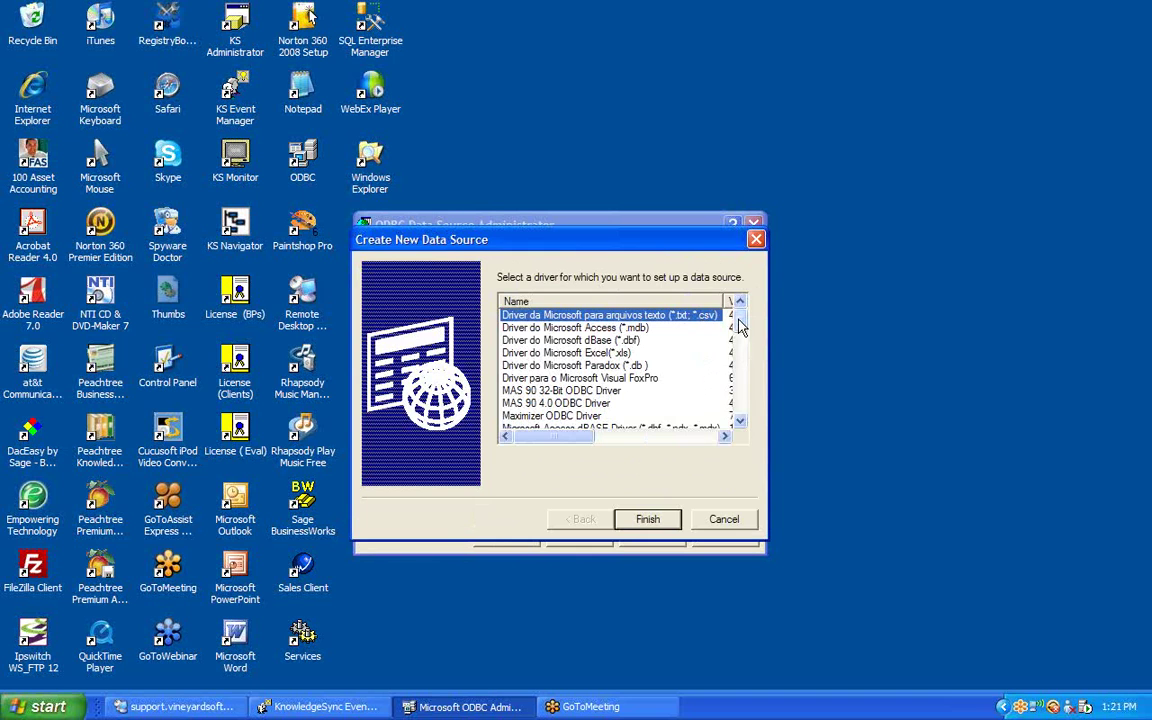
drag(740, 325, 740, 408)
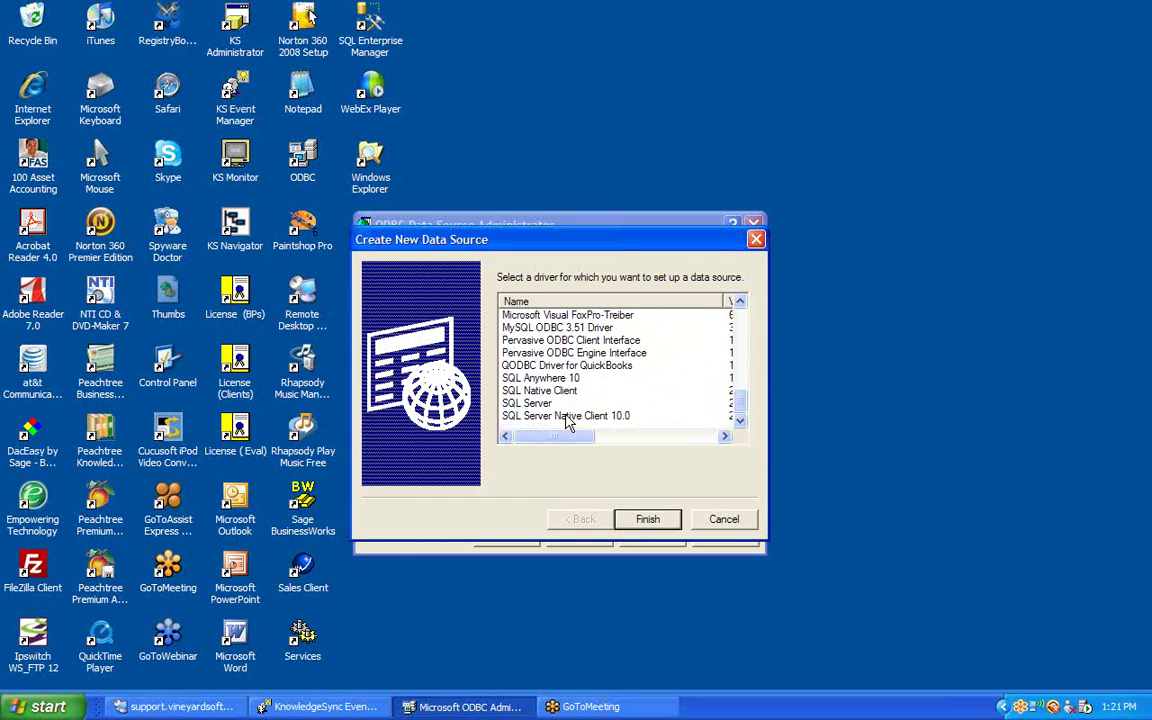
click(532, 390)
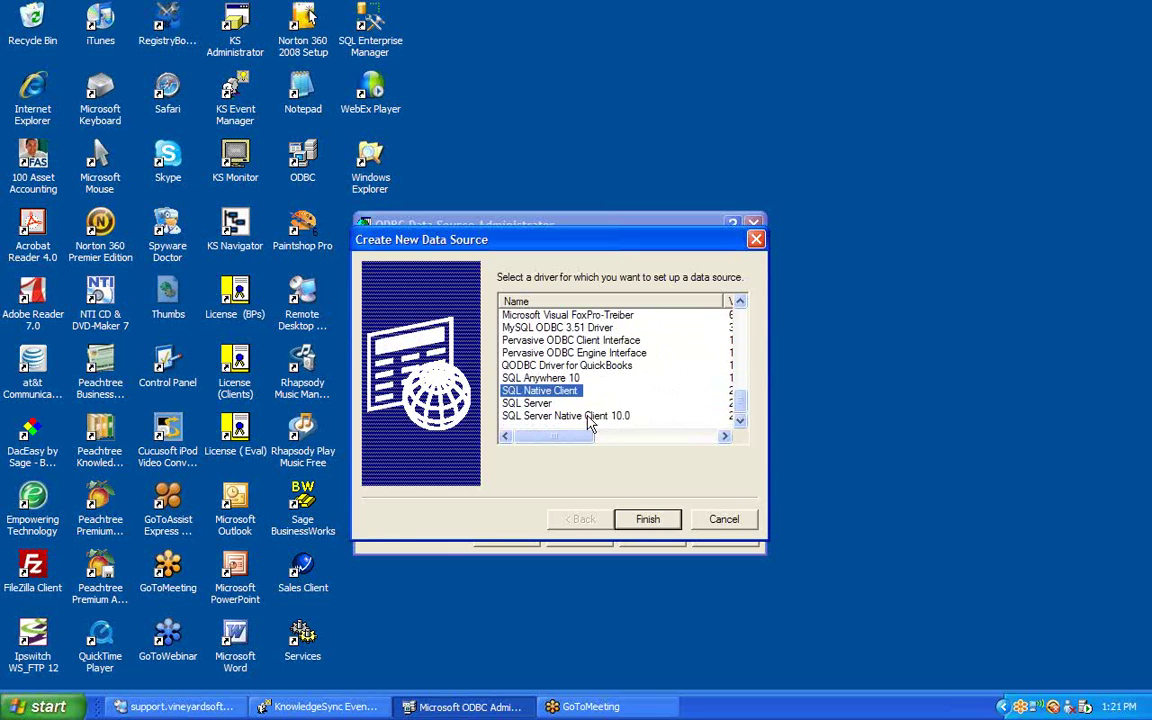
click(648, 519)
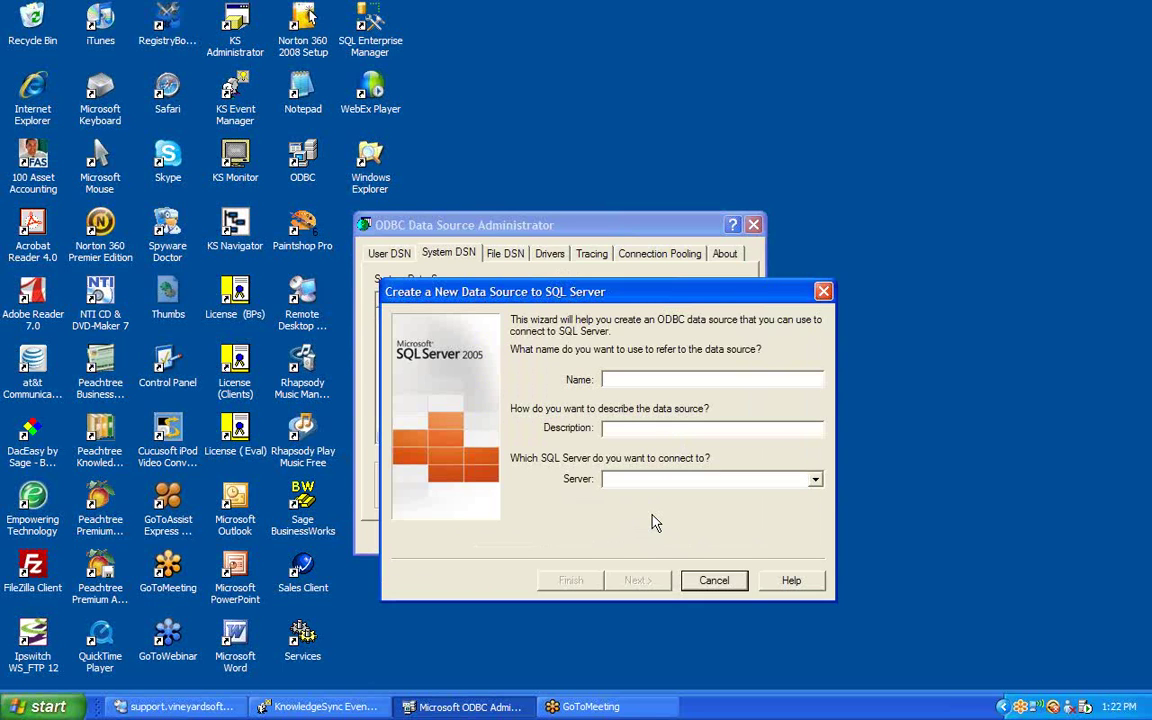
Name the source KS_ERP, describe it 'ERP Data Source', and select server ACER-E8F5014F99\FARBER.
text(K)
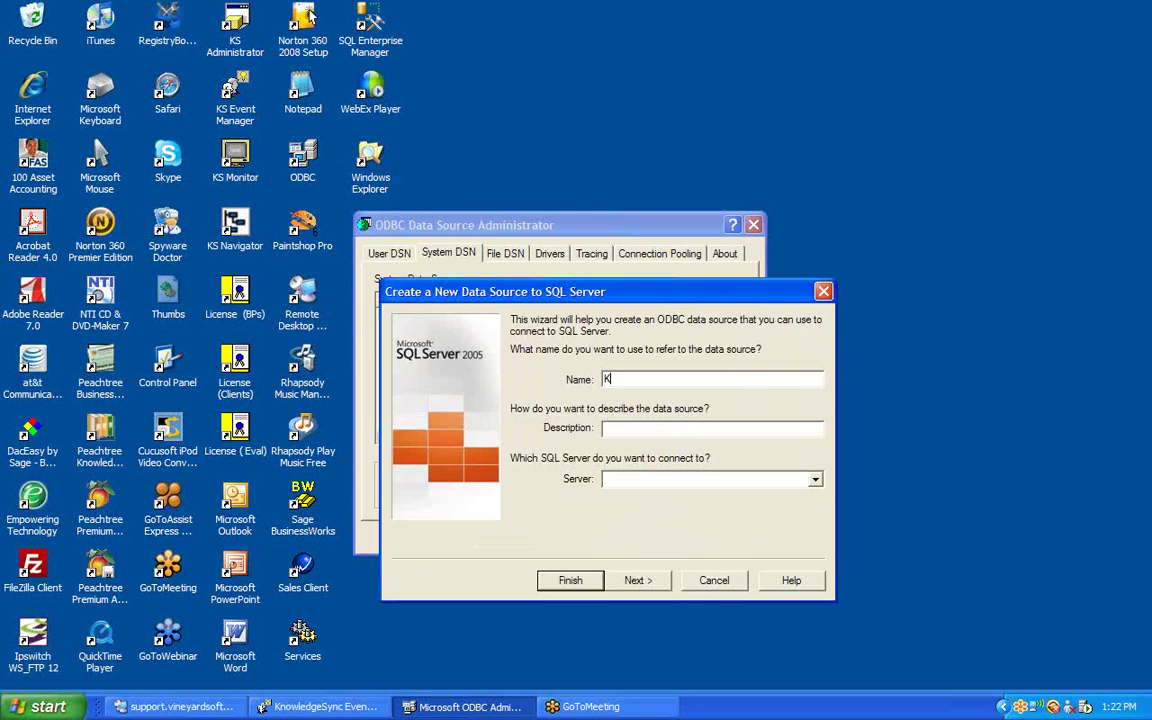
text(S_ERP)
key(Tab)
text(ERP Data Source)
key(Tab)
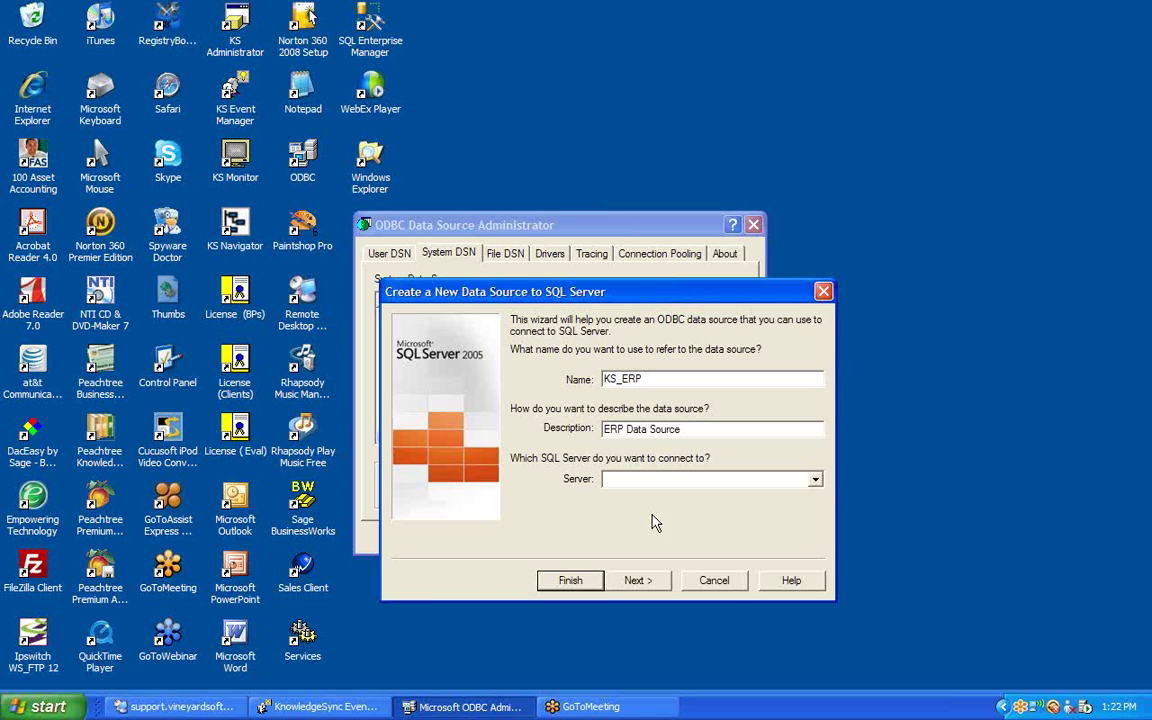
click(815, 482)
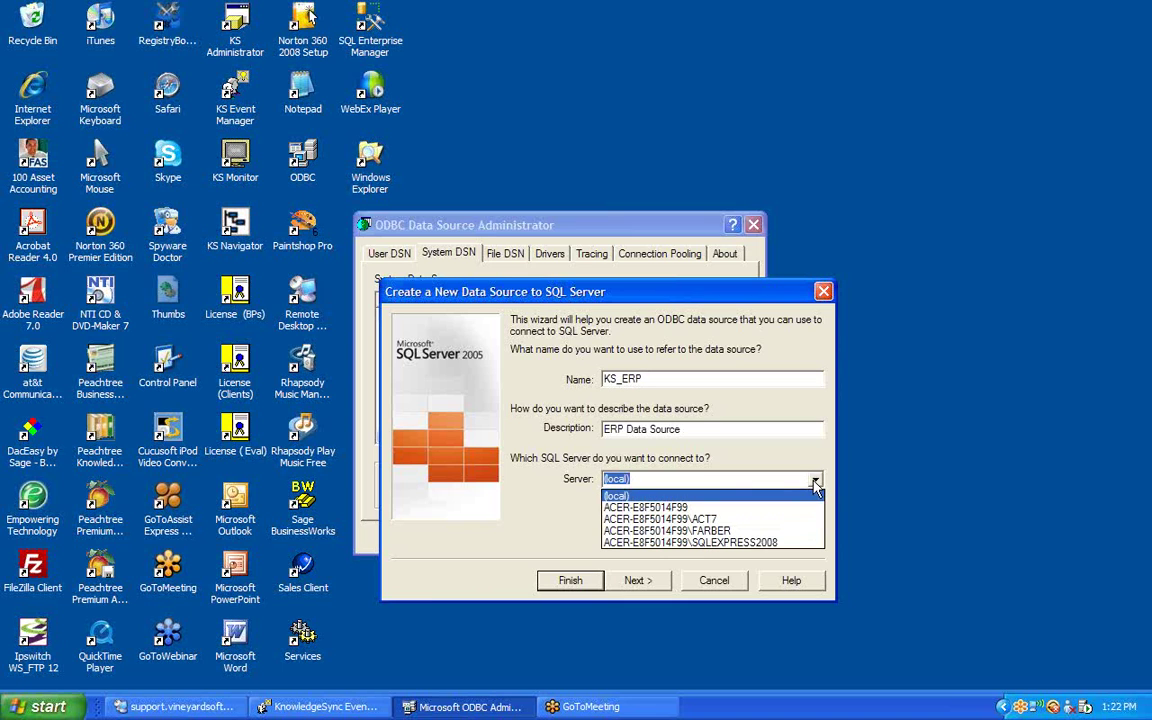
click(745, 531)
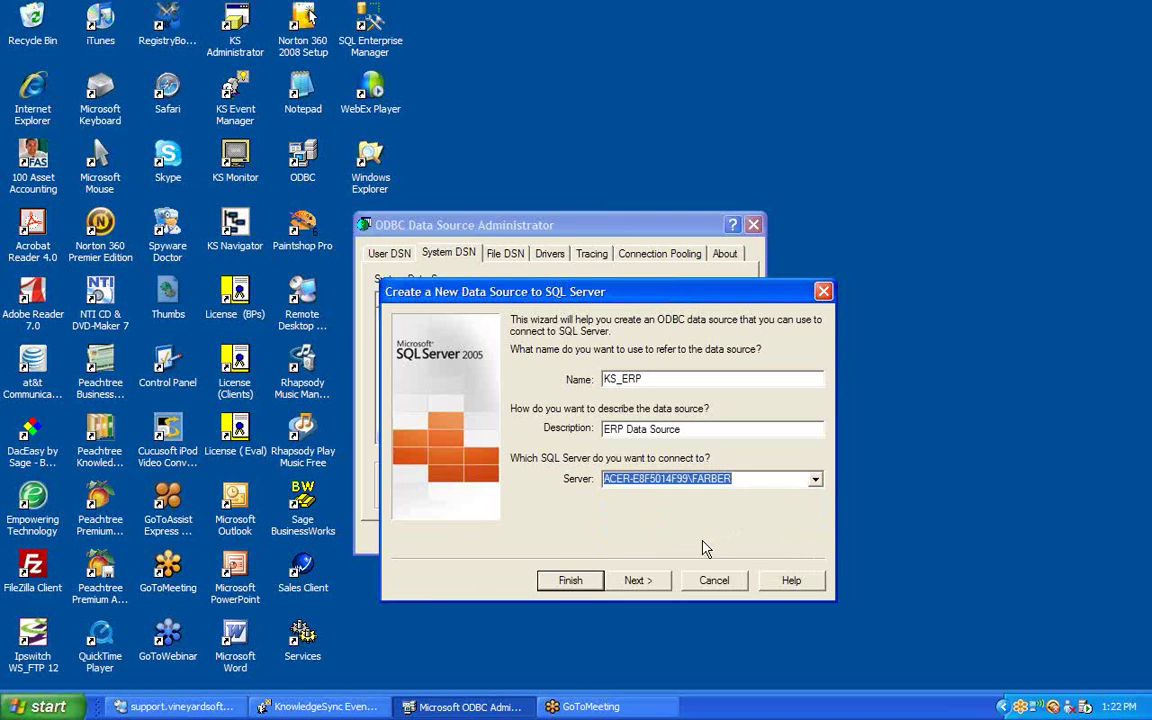
Use SQL Server authentication with login ID sa and the account password, then continue.
click(641, 581)
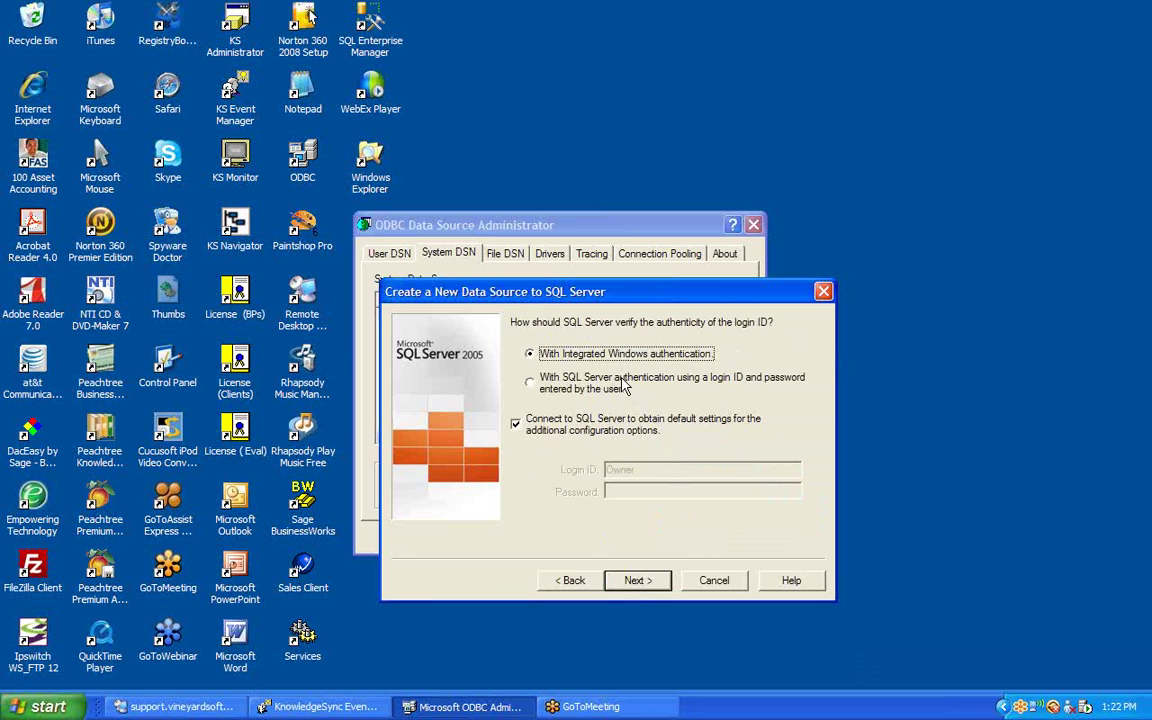
click(531, 383)
double_click(668, 471)
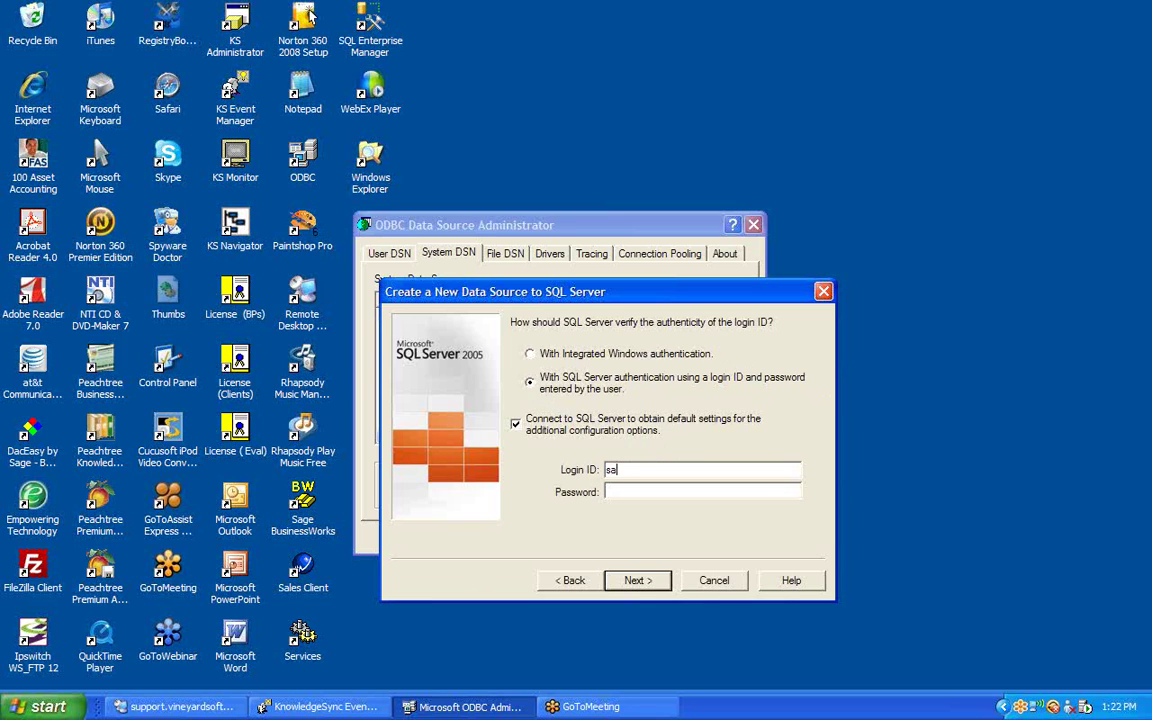
key(Tab)
key(Tab)
click(641, 582)
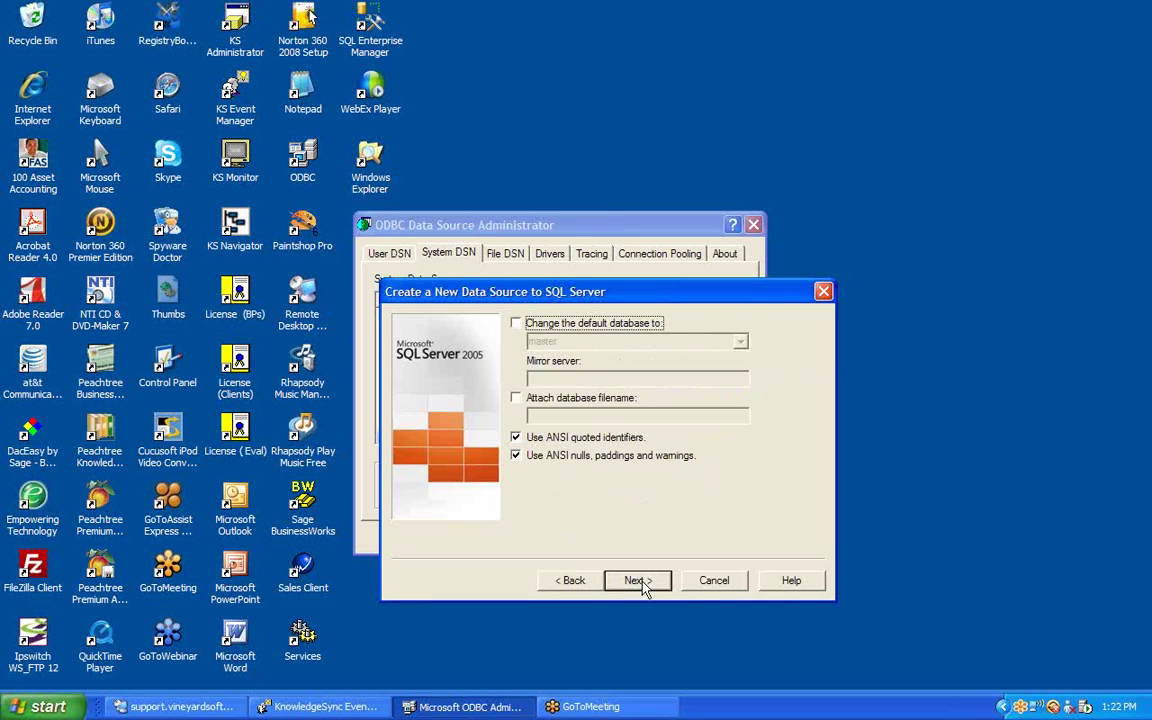
Change the default database to Mas500 and advance to the final options page.
click(516, 324)
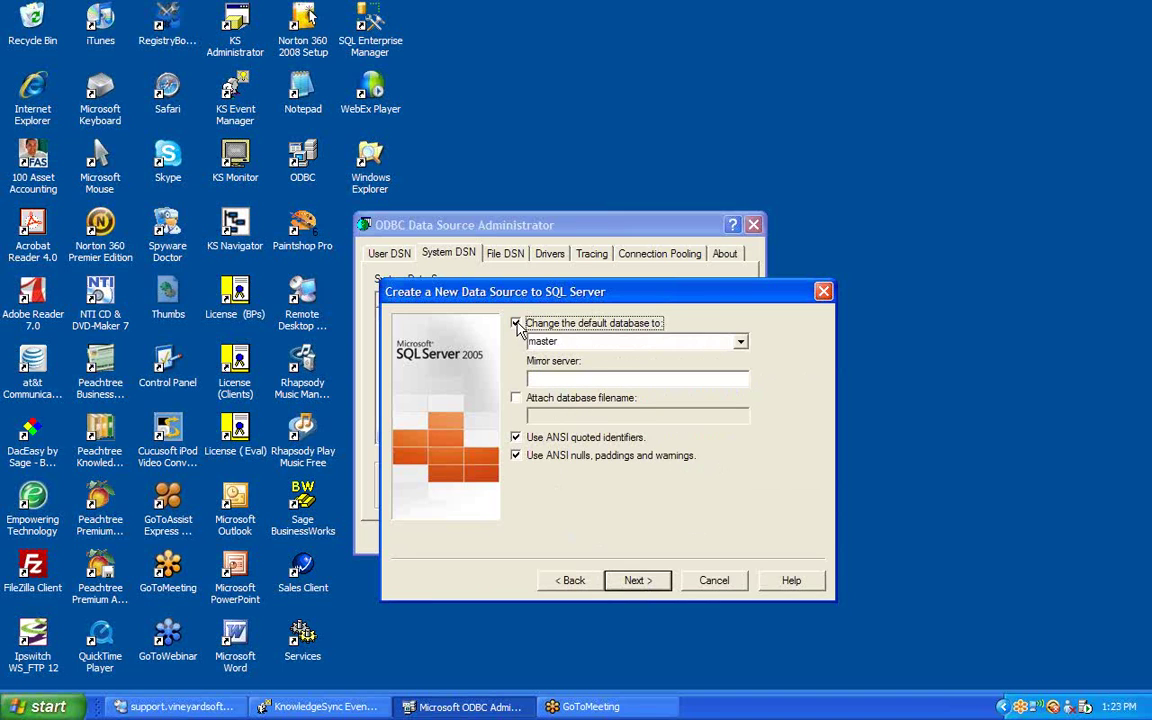
click(741, 342)
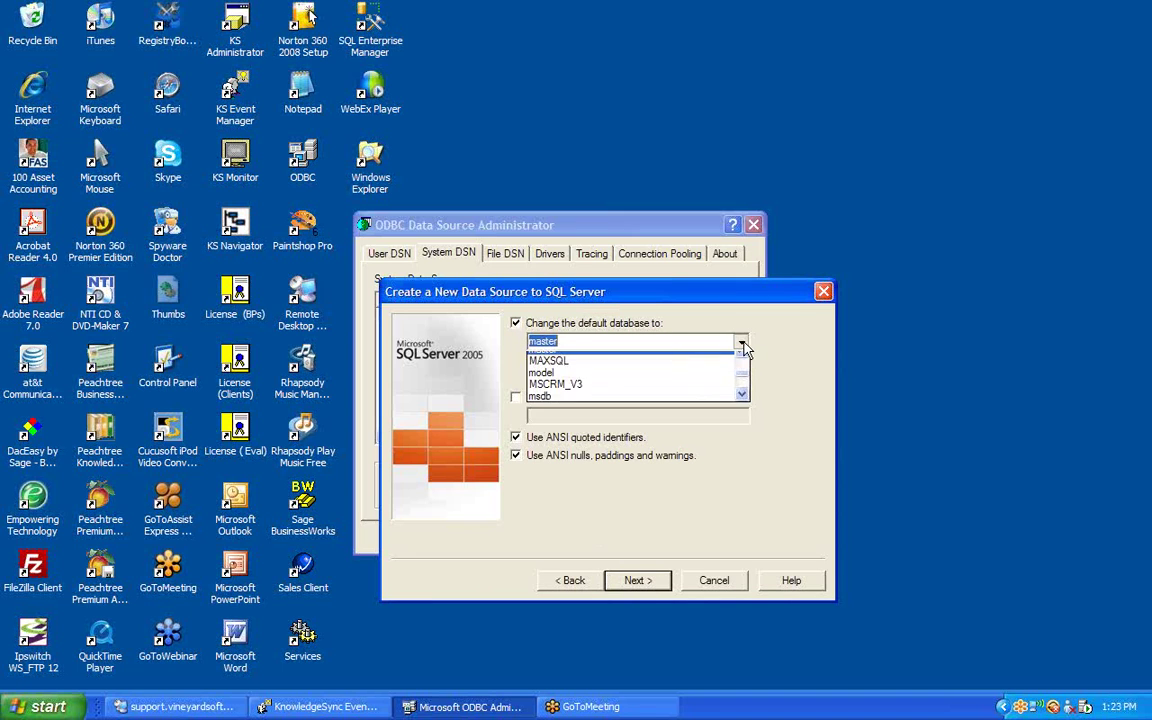
click(743, 362)
click(743, 362)
click(743, 362)
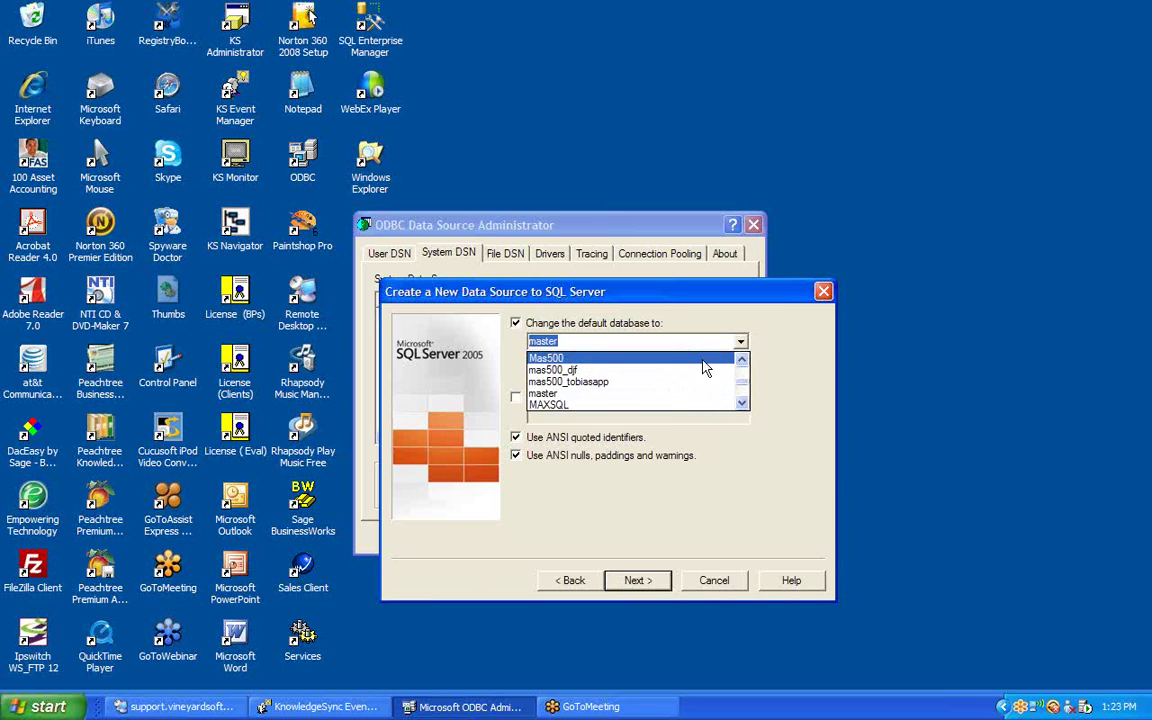
click(705, 358)
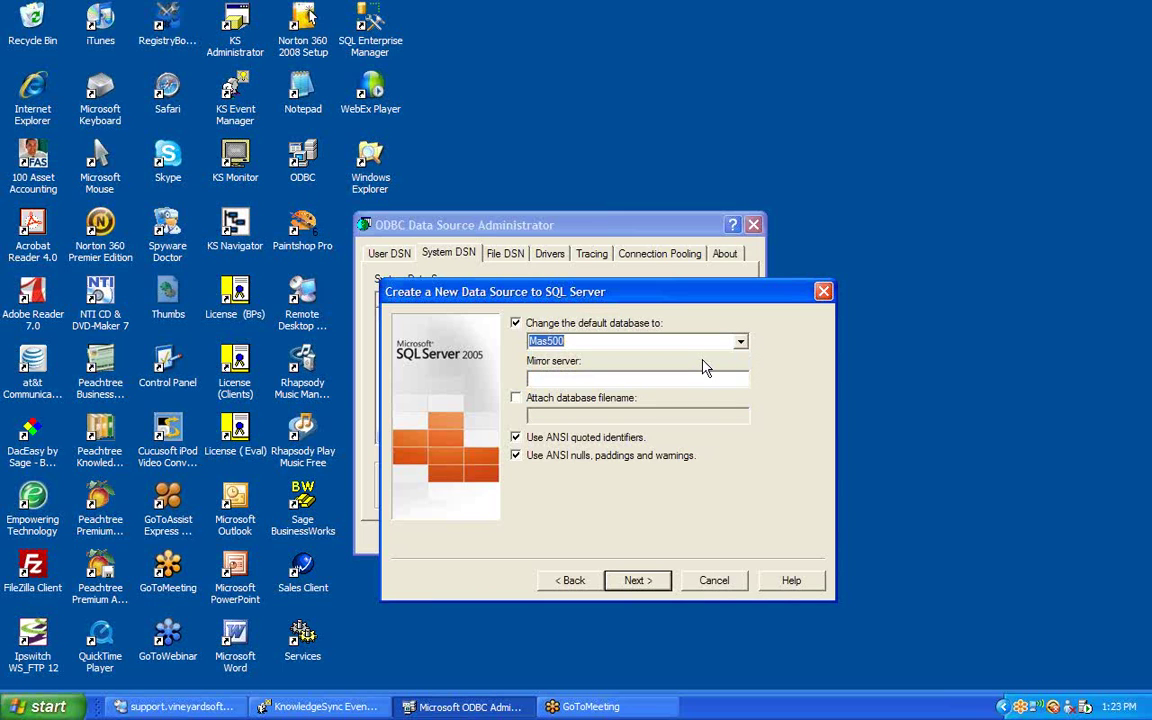
click(636, 584)
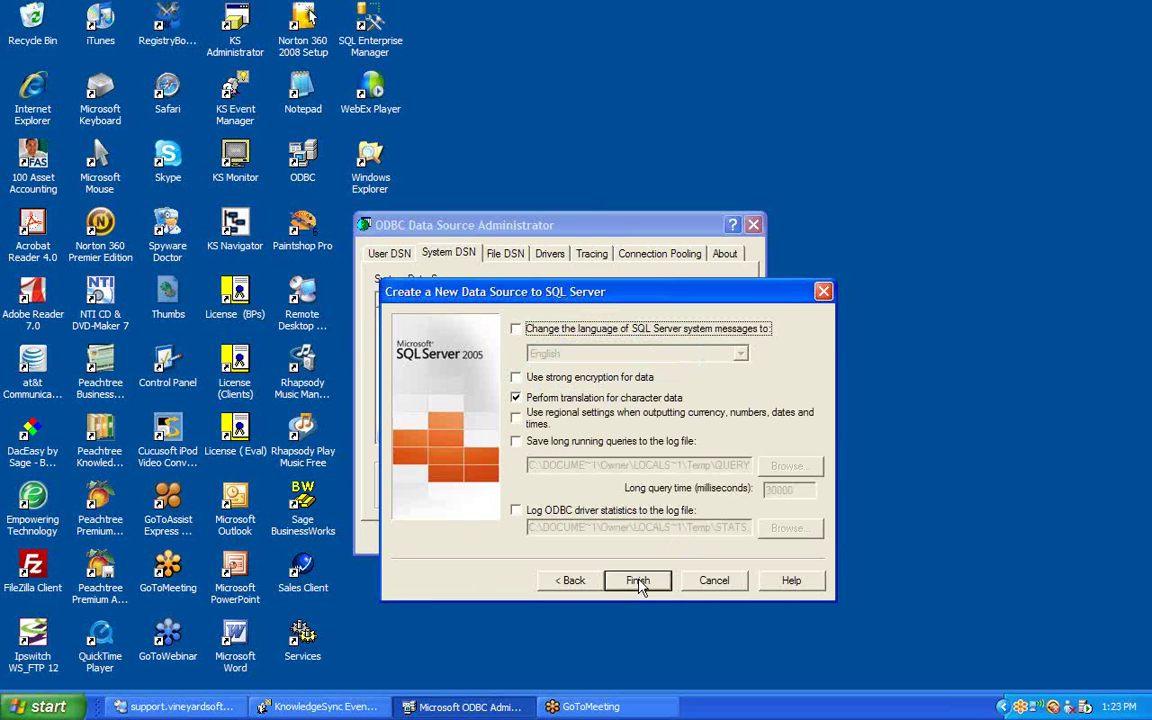
Finish the KS_ERP wizard, pass Test Data Source, confirm the summary, and close the administrator.
click(638, 582)
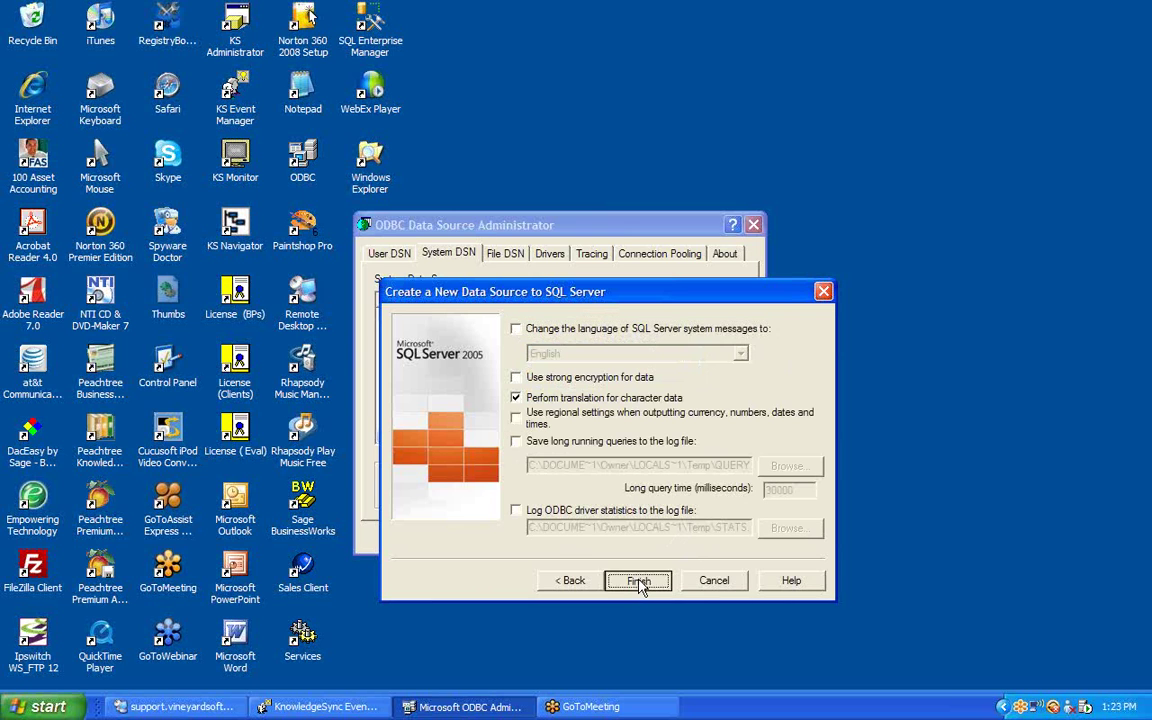
click(563, 591)
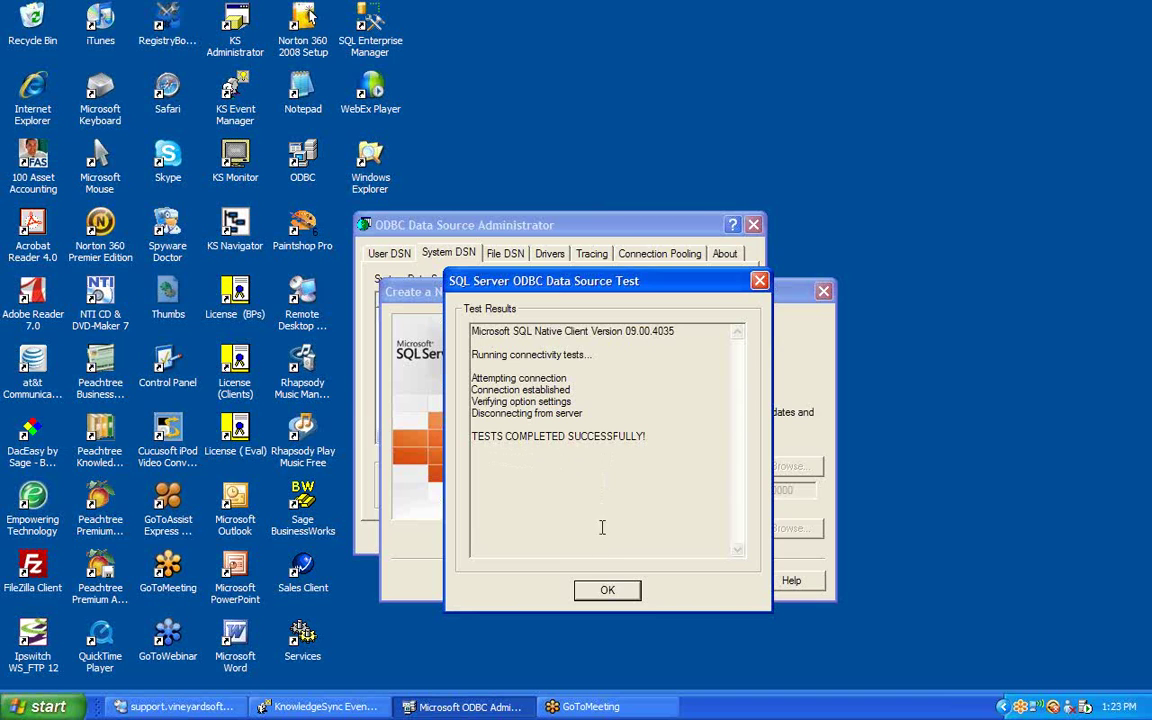
click(607, 591)
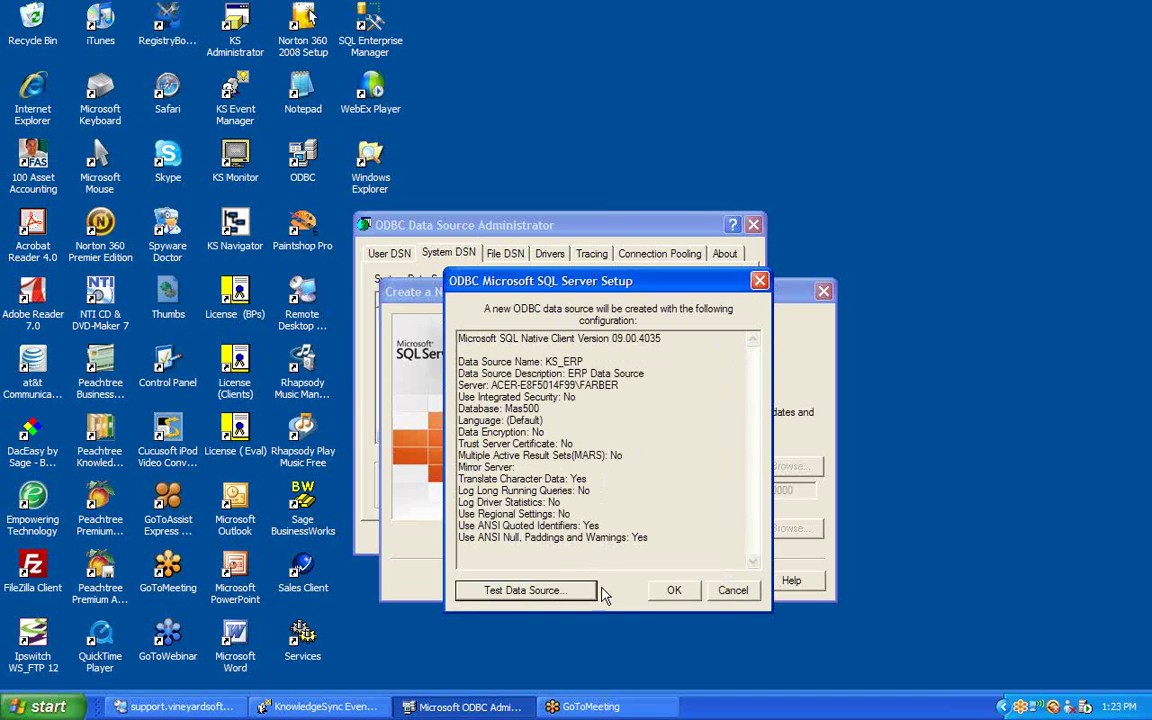
click(671, 590)
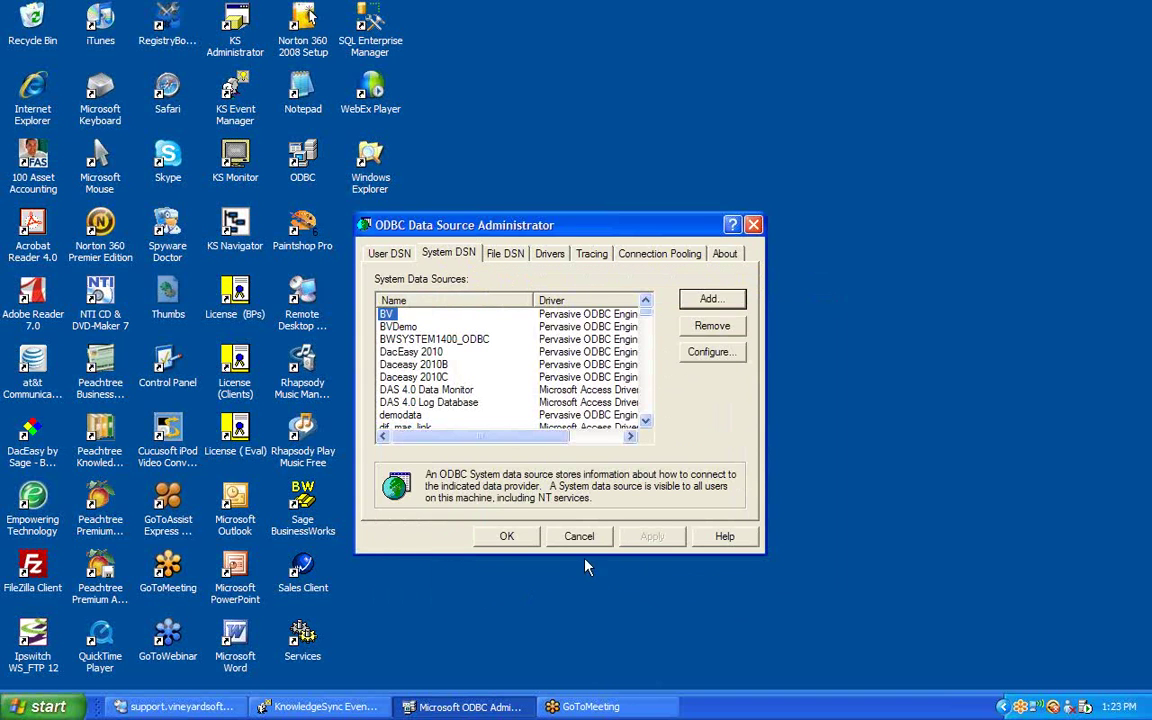
click(506, 537)
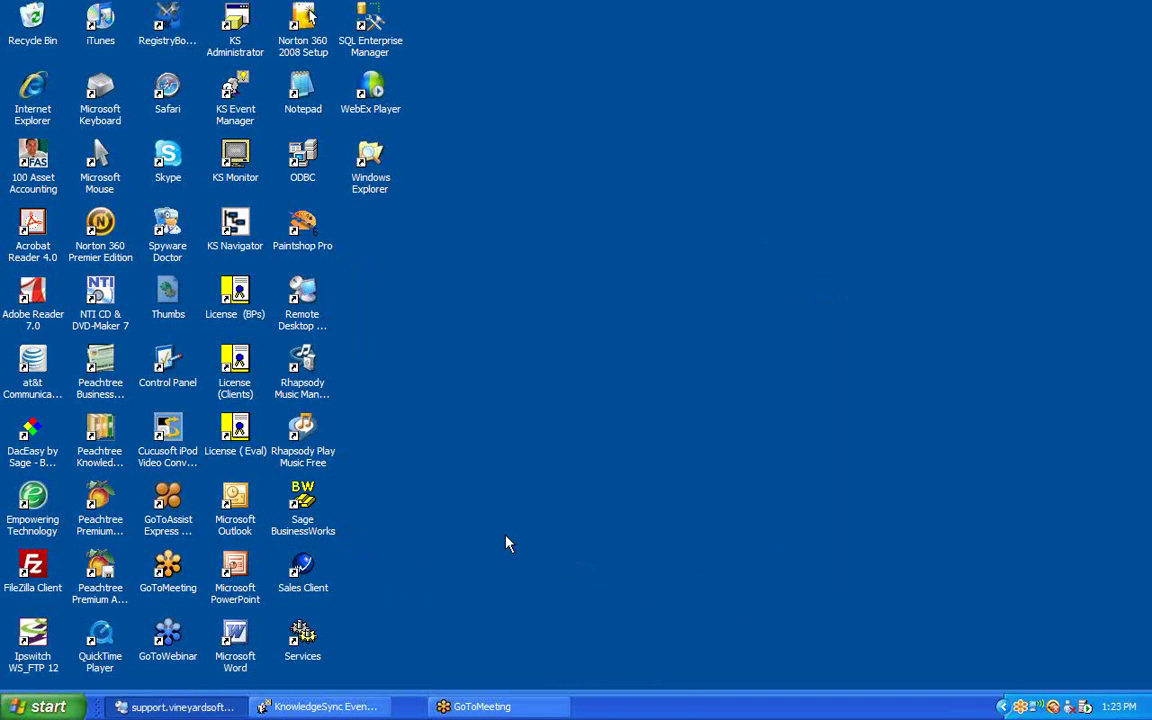
Restore KnowledgeSync Event Manager and select the ERP System folder in the tree.
click(328, 707)
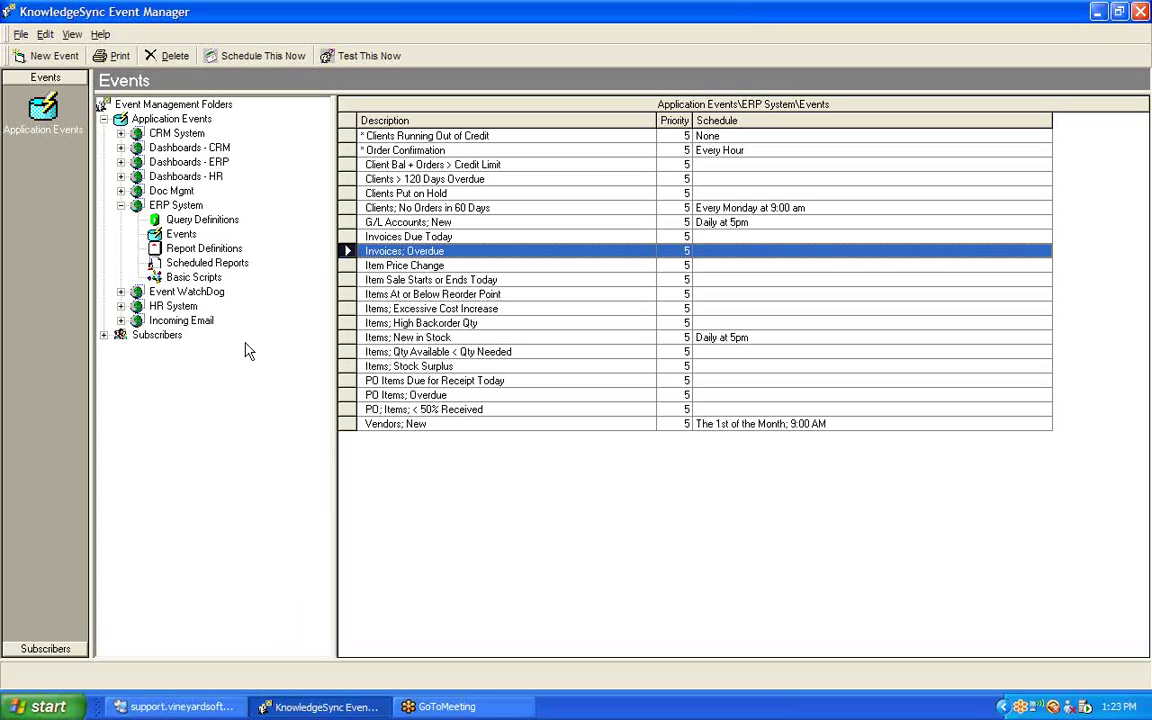
click(186, 206)
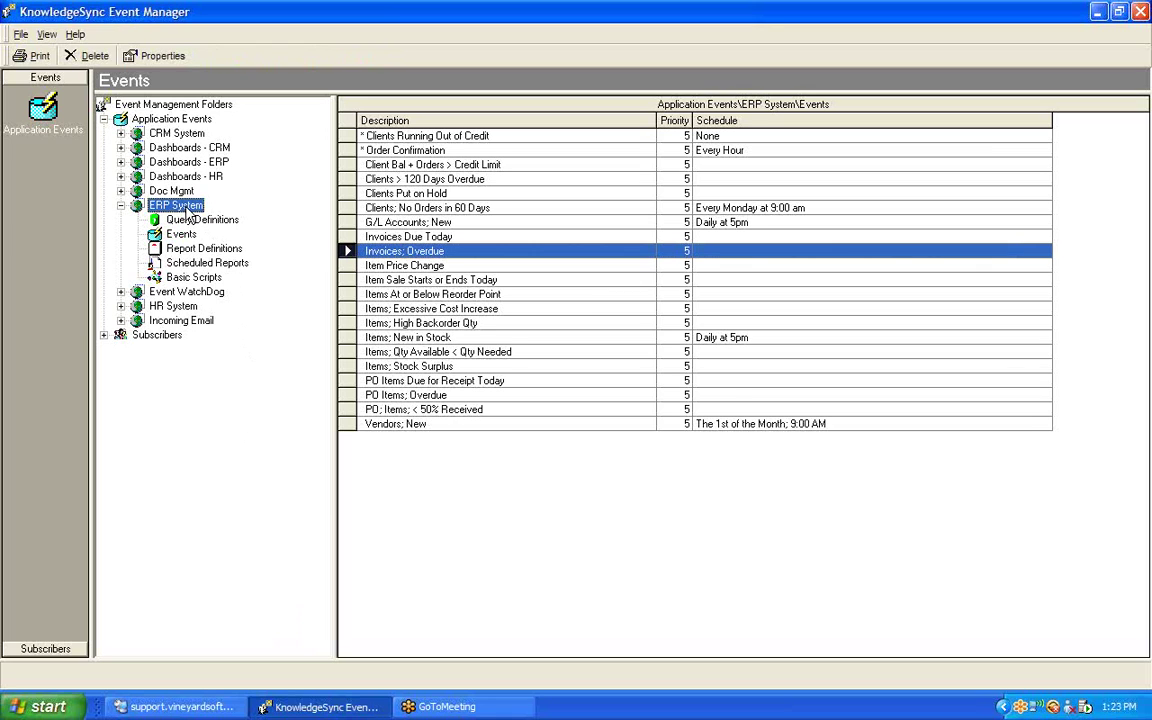
Open ERP System Properties and its Edit Connection settings.
click(163, 58)
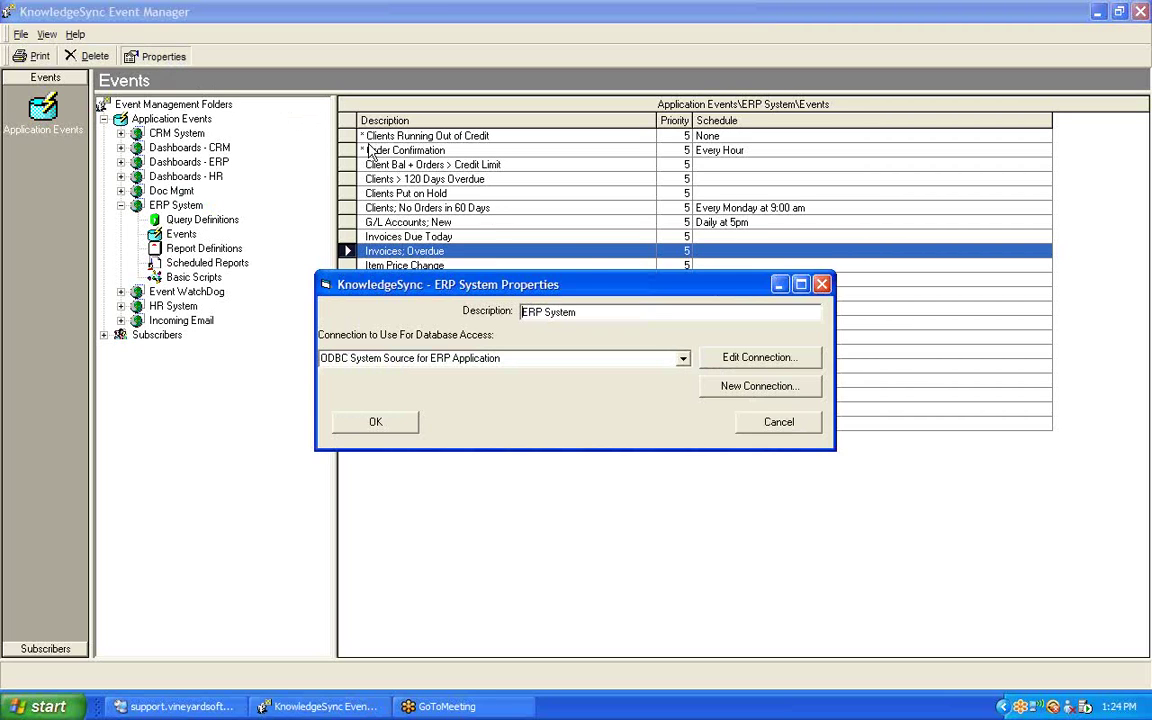
click(752, 362)
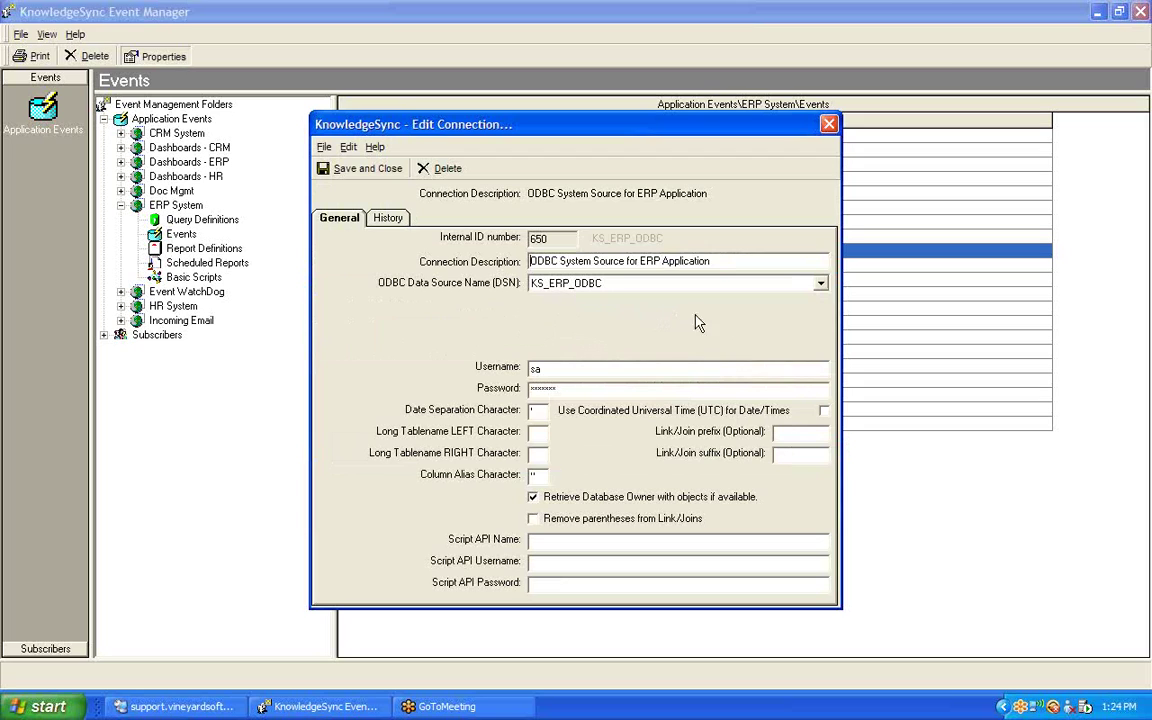
click(820, 286)
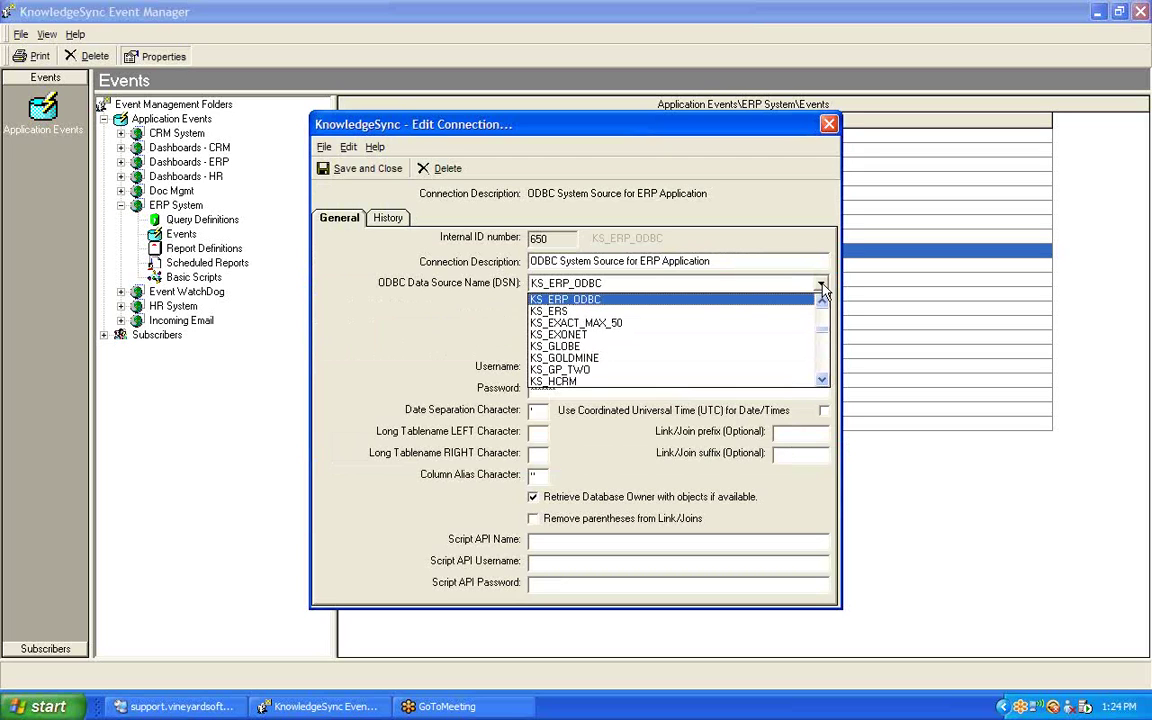
click(700, 300)
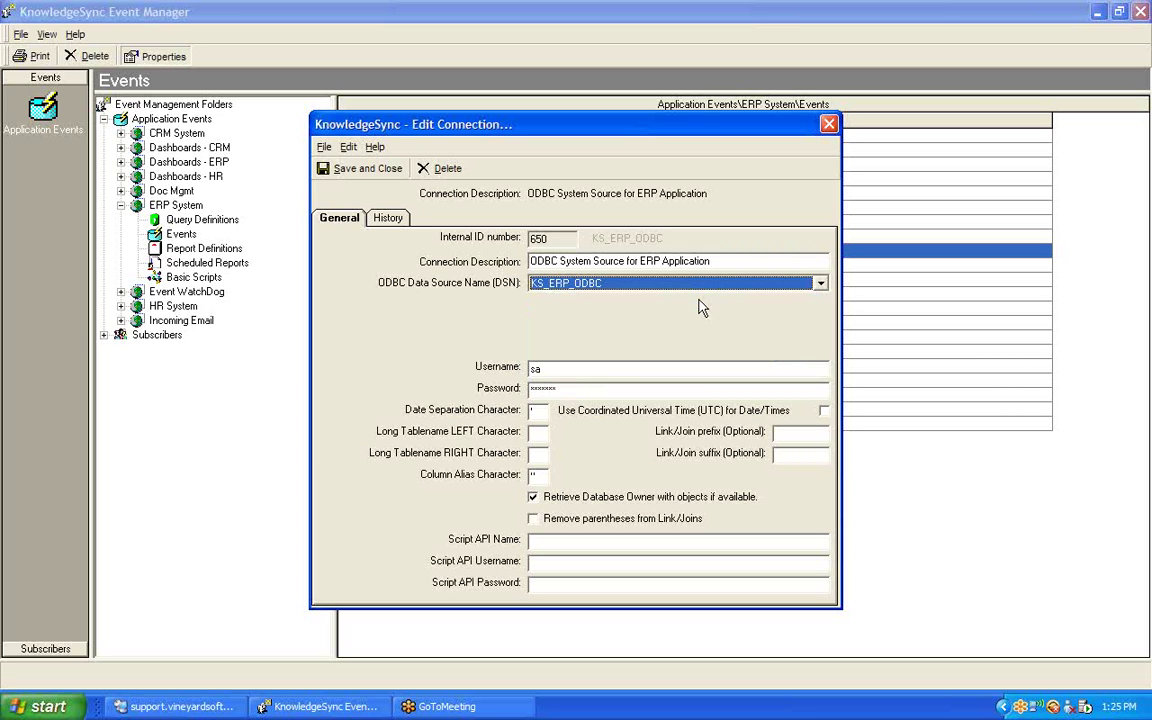
Check the connection's username and password, then save it and confirm the ERP System properties.
click(576, 368)
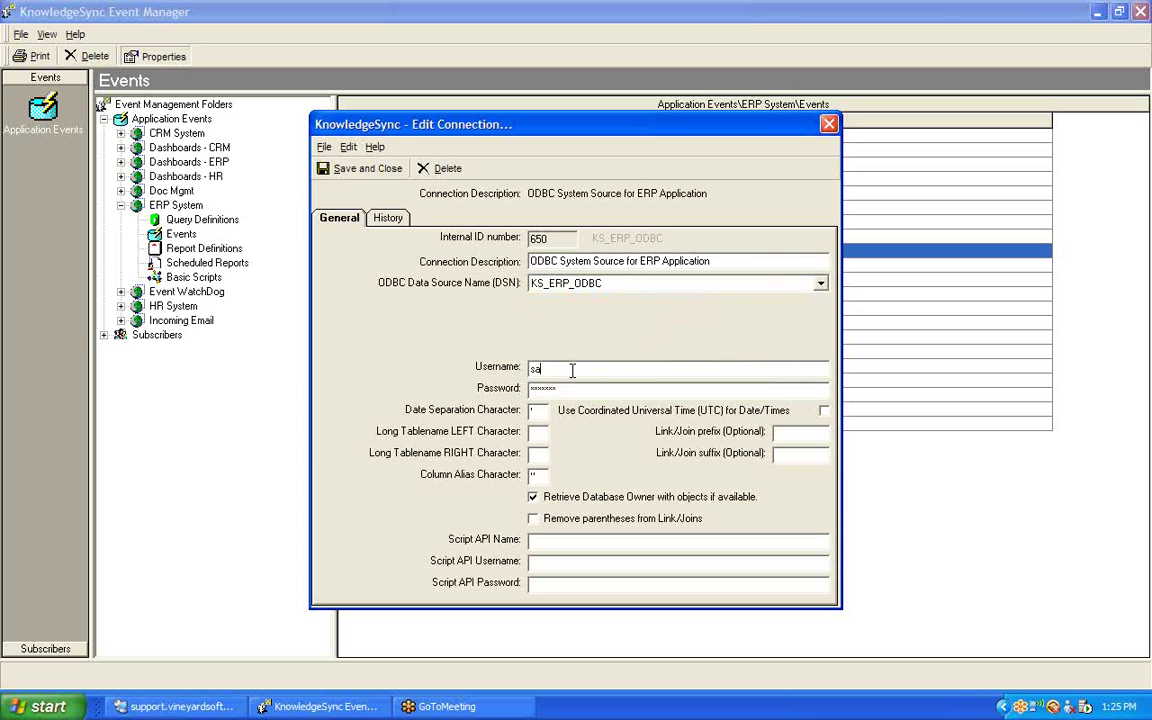
double_click(588, 369)
double_click(576, 390)
click(364, 170)
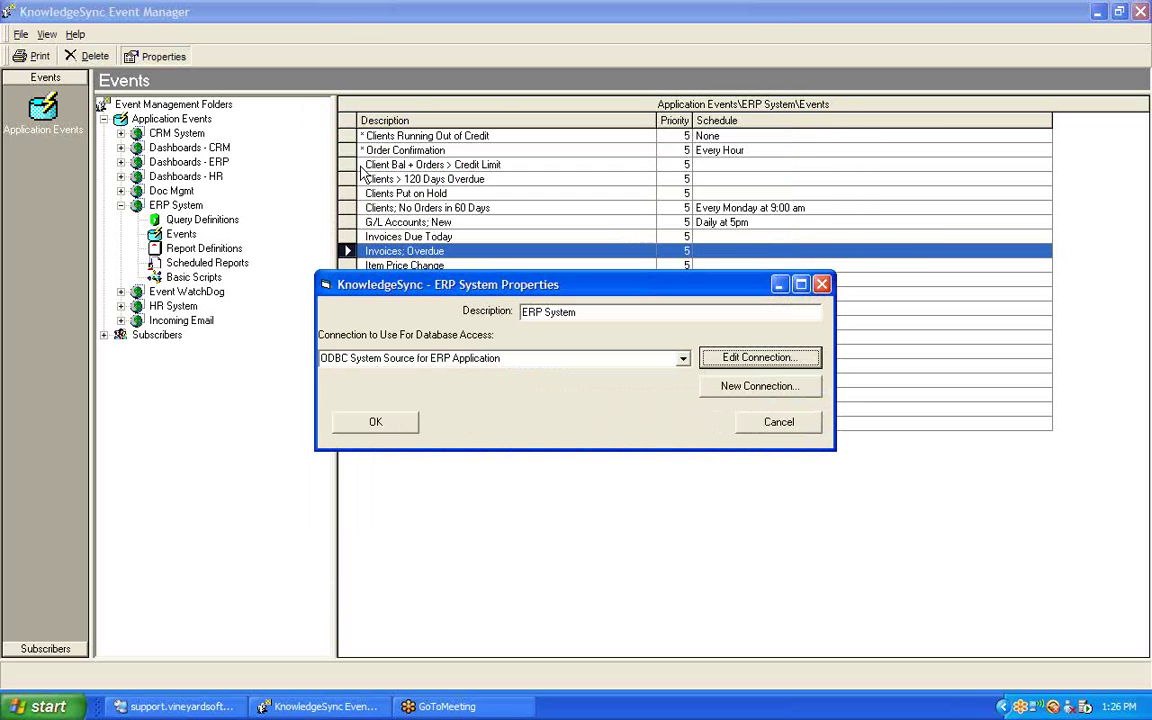
click(386, 424)
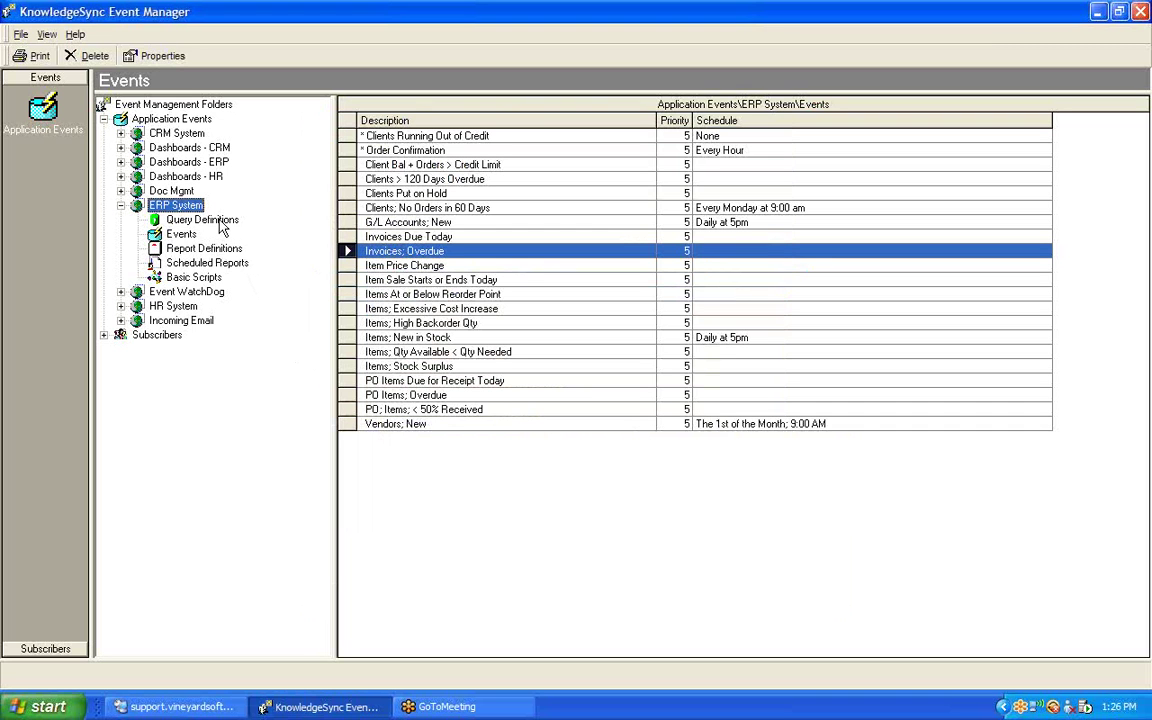
Show the ERP System query definitions, such as Accounts; All, with tables and columns.
click(202, 220)
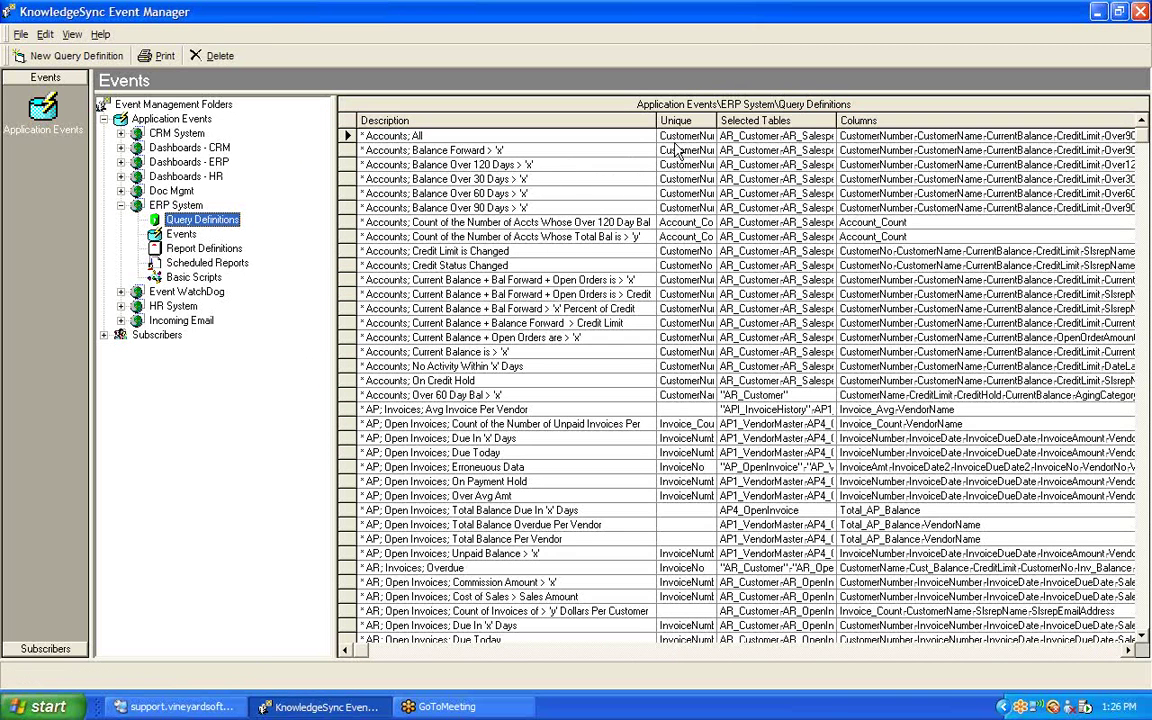
Widen the Description column so names like Total Balance Per Vendor show in full.
drag(661, 121, 806, 120)
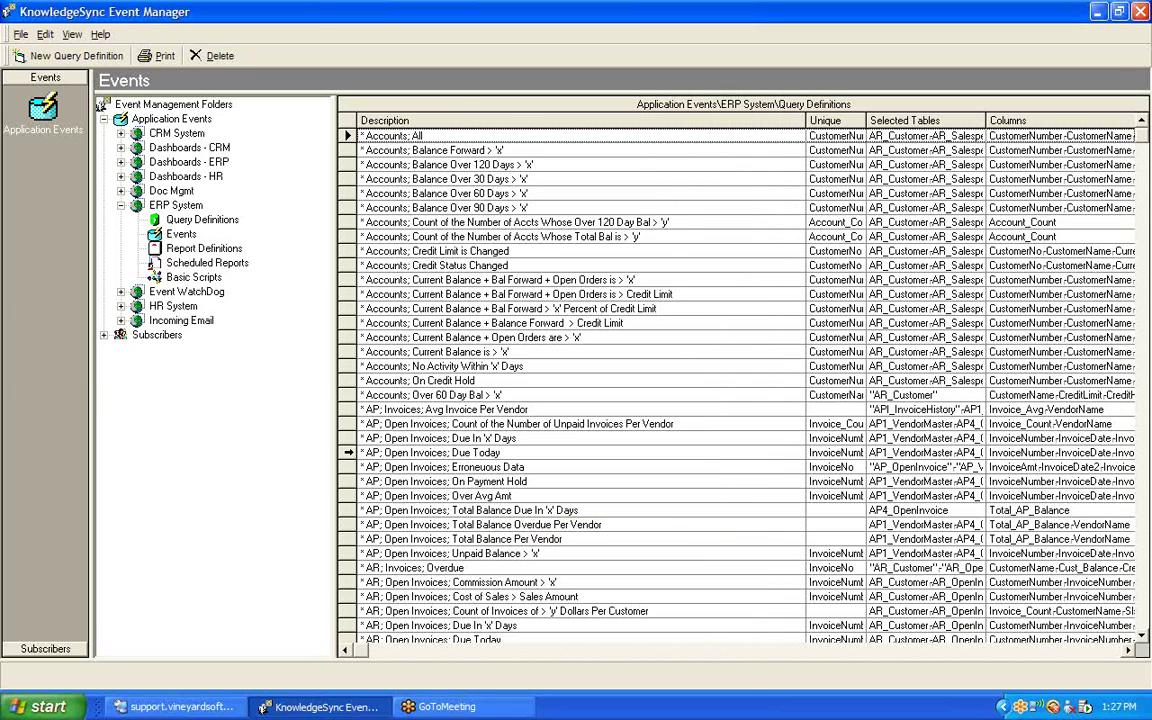
click(349, 452)
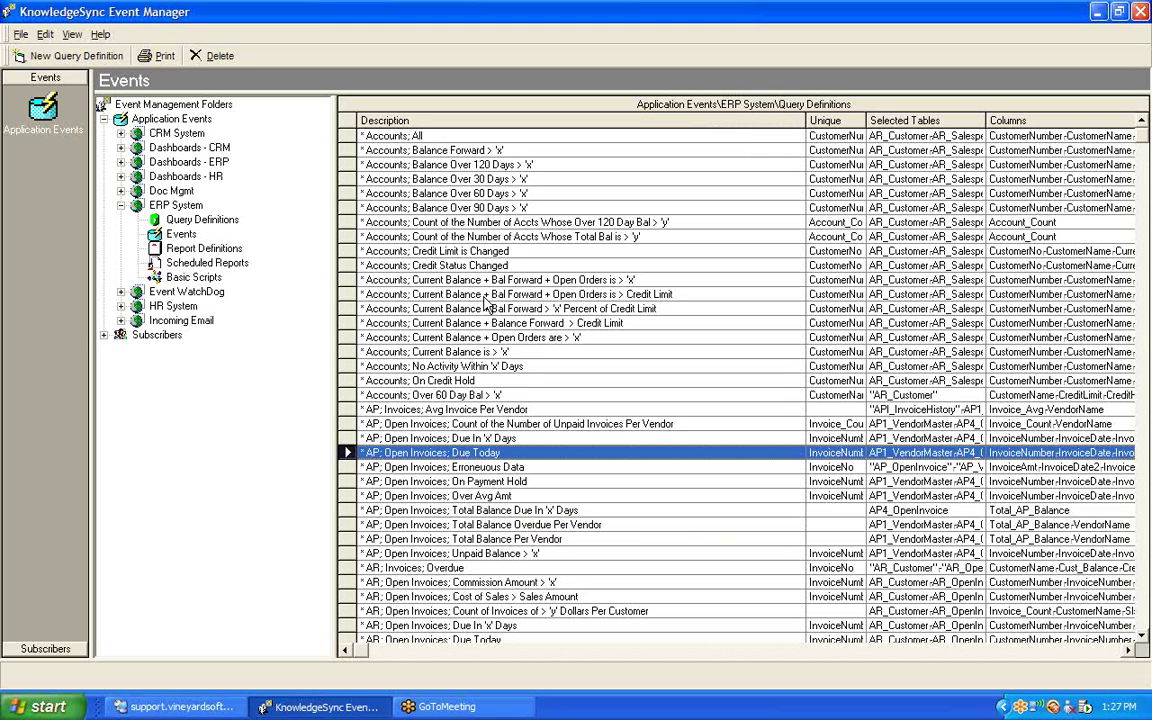
click(345, 207)
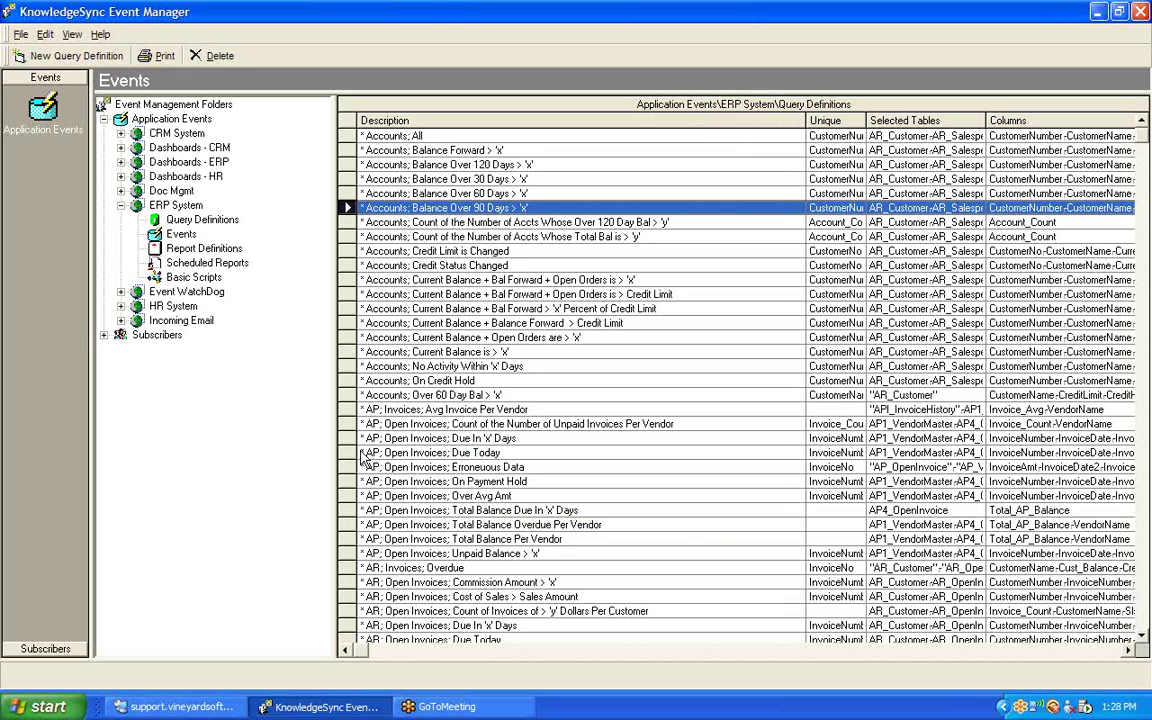
click(348, 510)
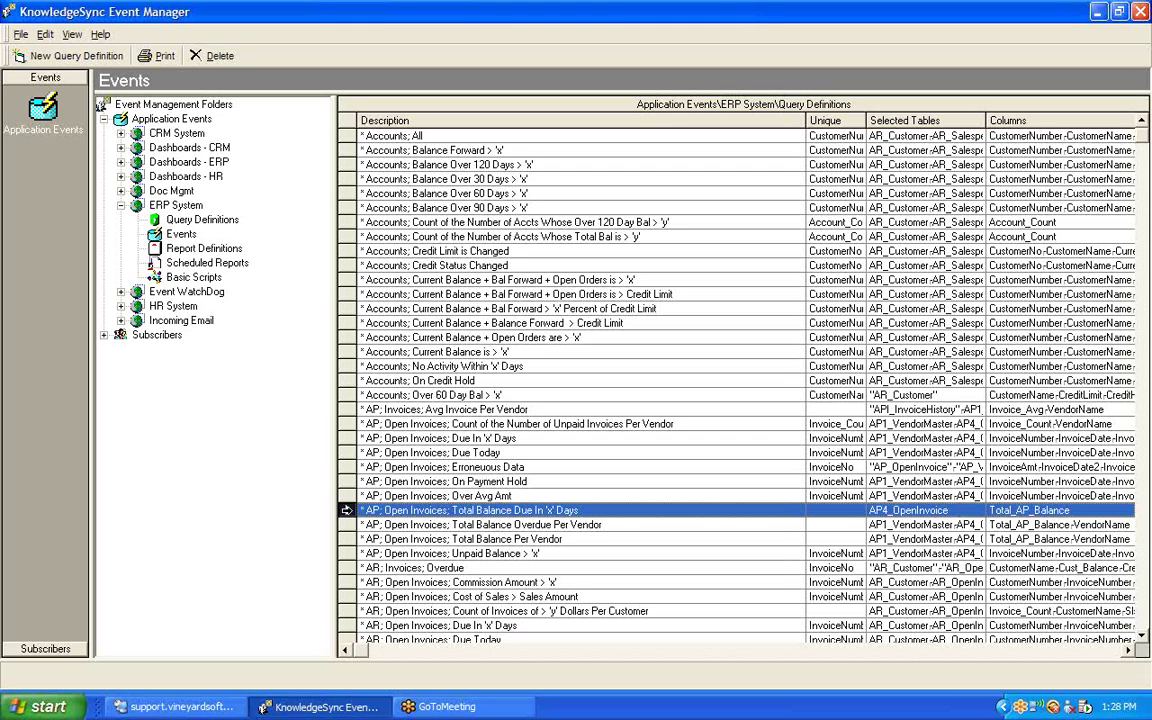
click(346, 524)
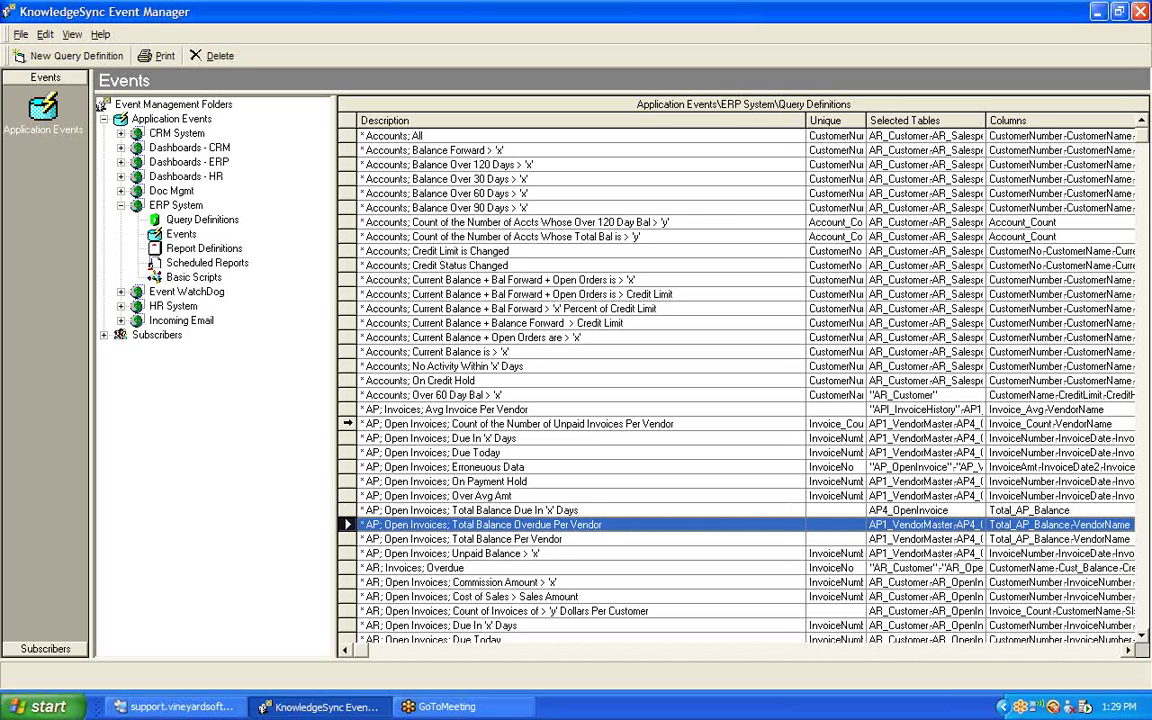
click(347, 423)
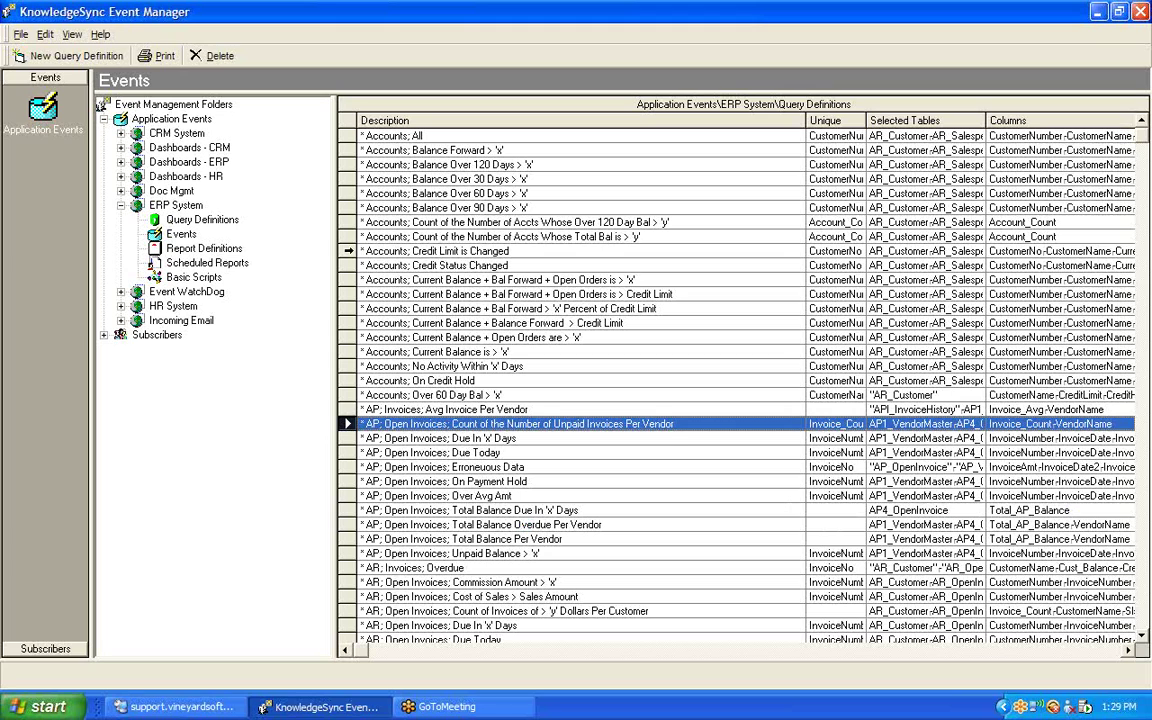
Review Accounts queries (Credit Limit, Credit Status, Balance Over 90 Days, No Activity) and AR Commission Amount.
click(348, 251)
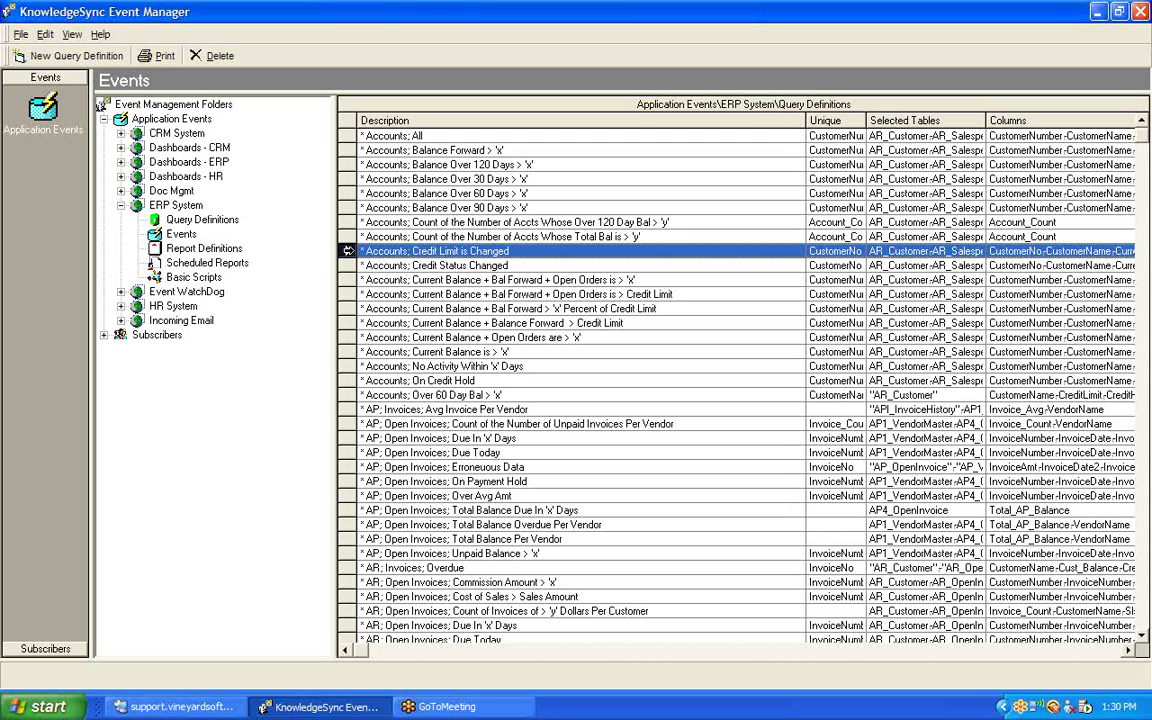
key(Down)
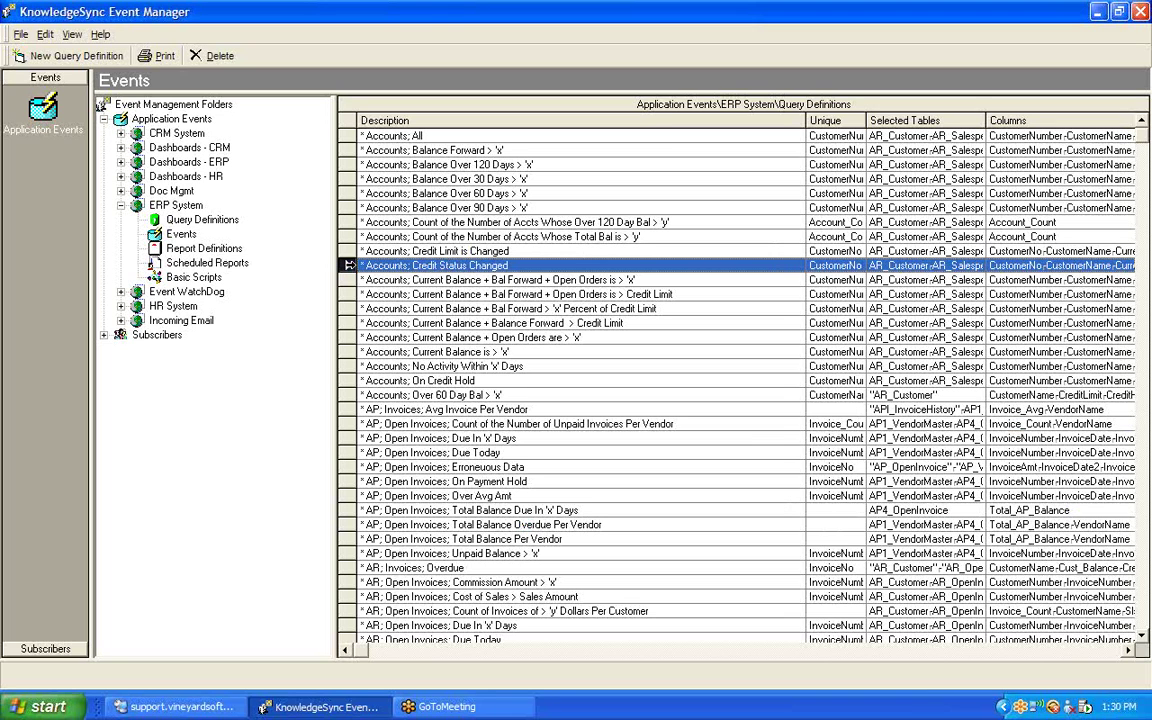
click(346, 207)
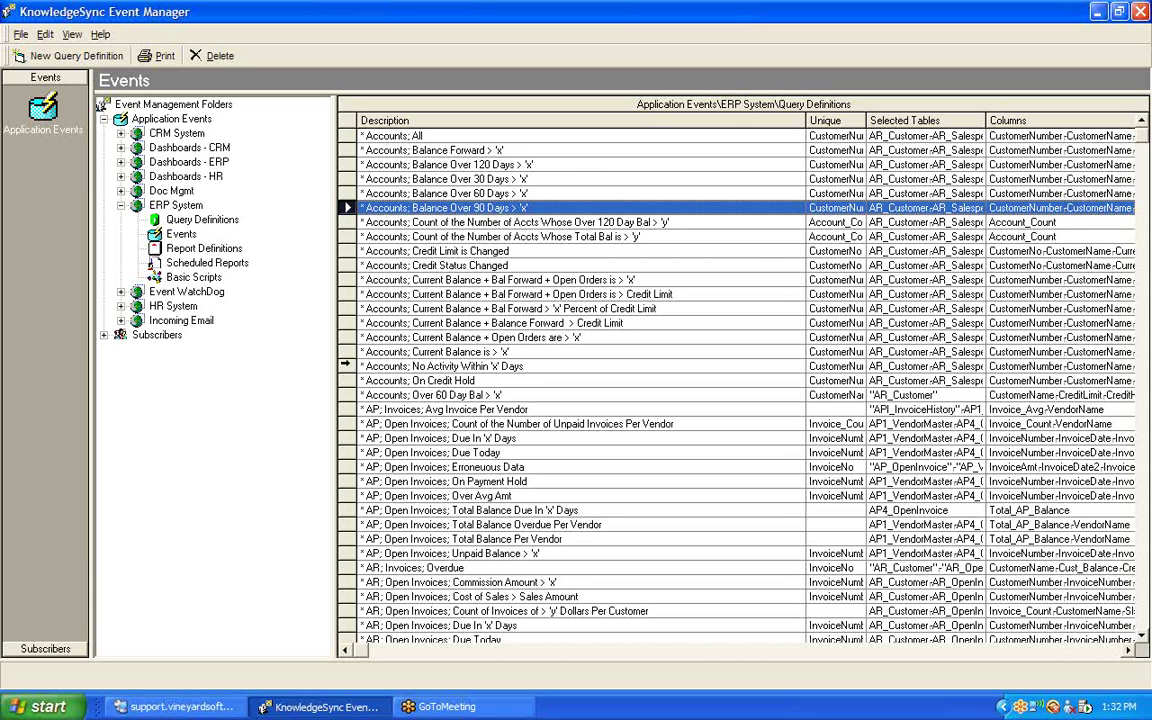
click(346, 366)
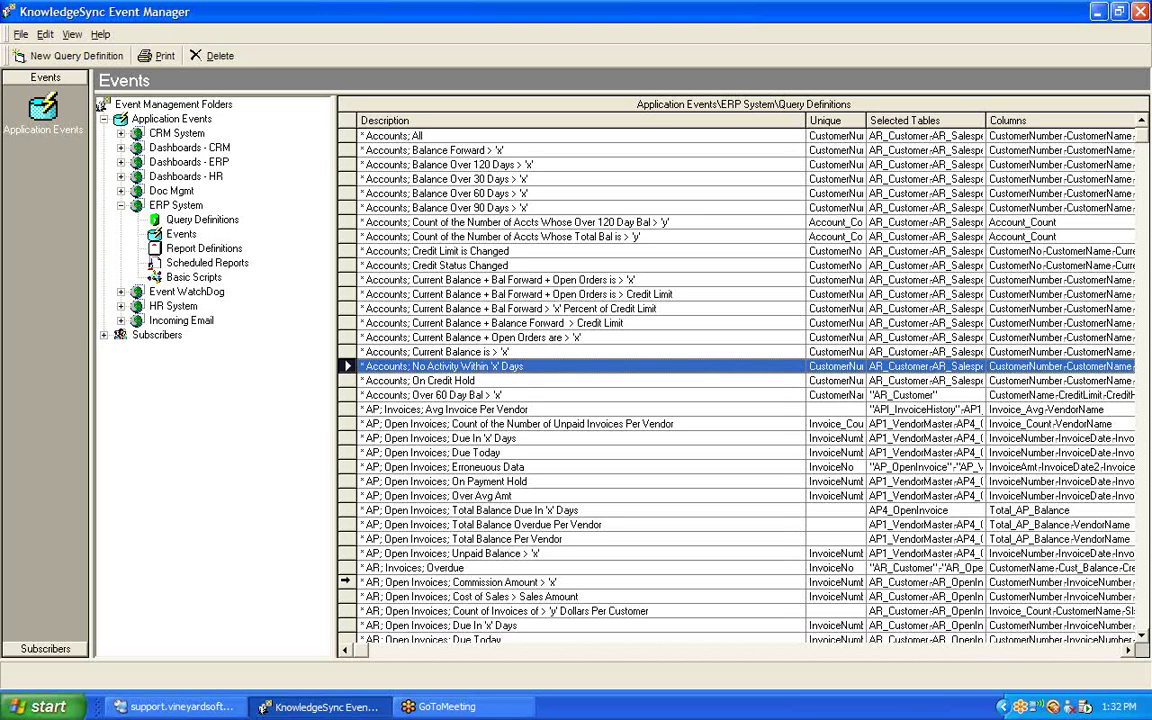
click(346, 581)
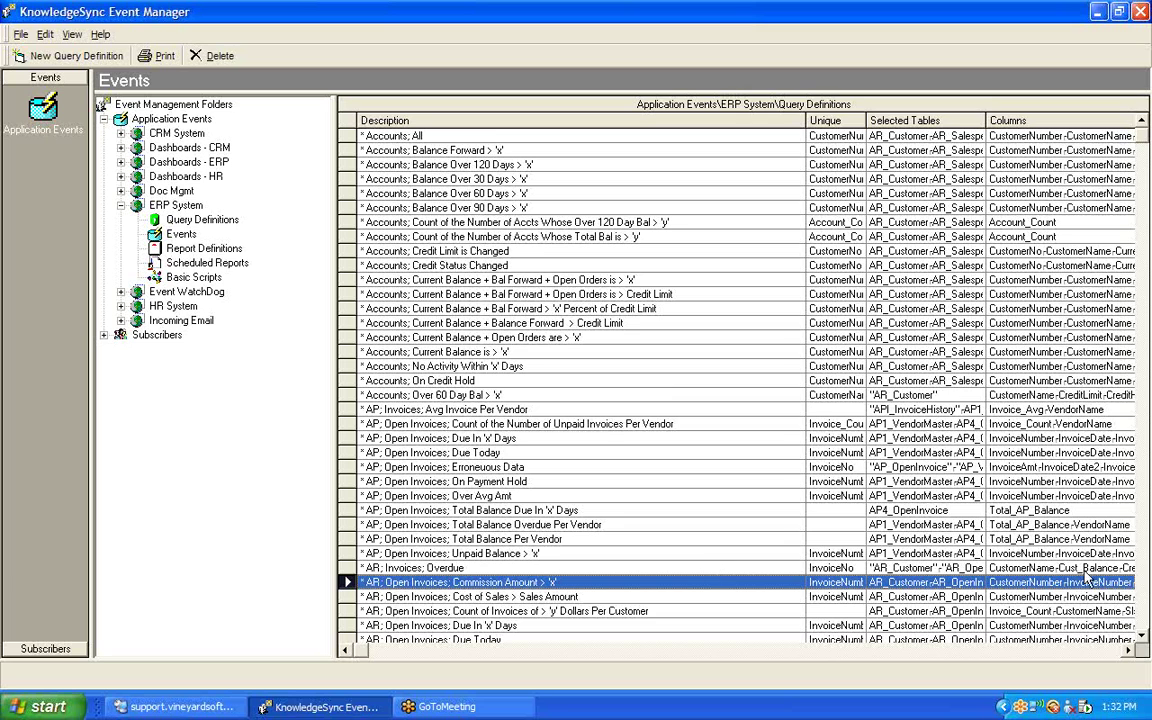
Page down the query definitions and select the 'IM; Items; Last Cost' query.
click(1143, 620)
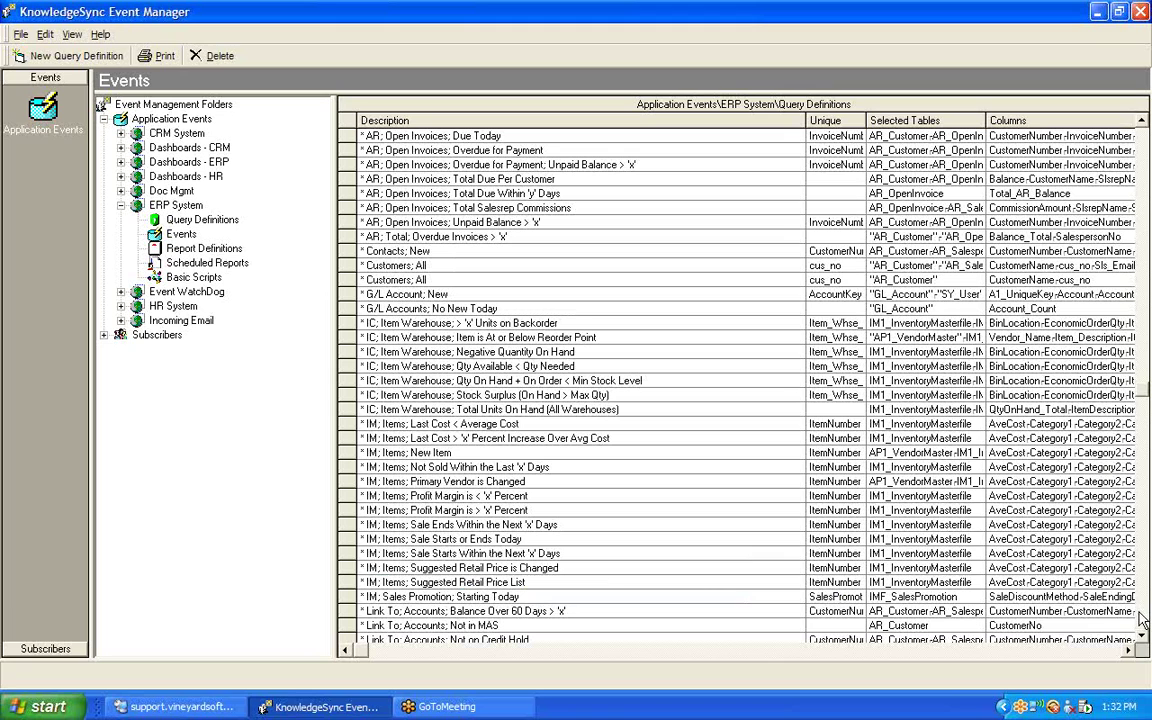
click(362, 438)
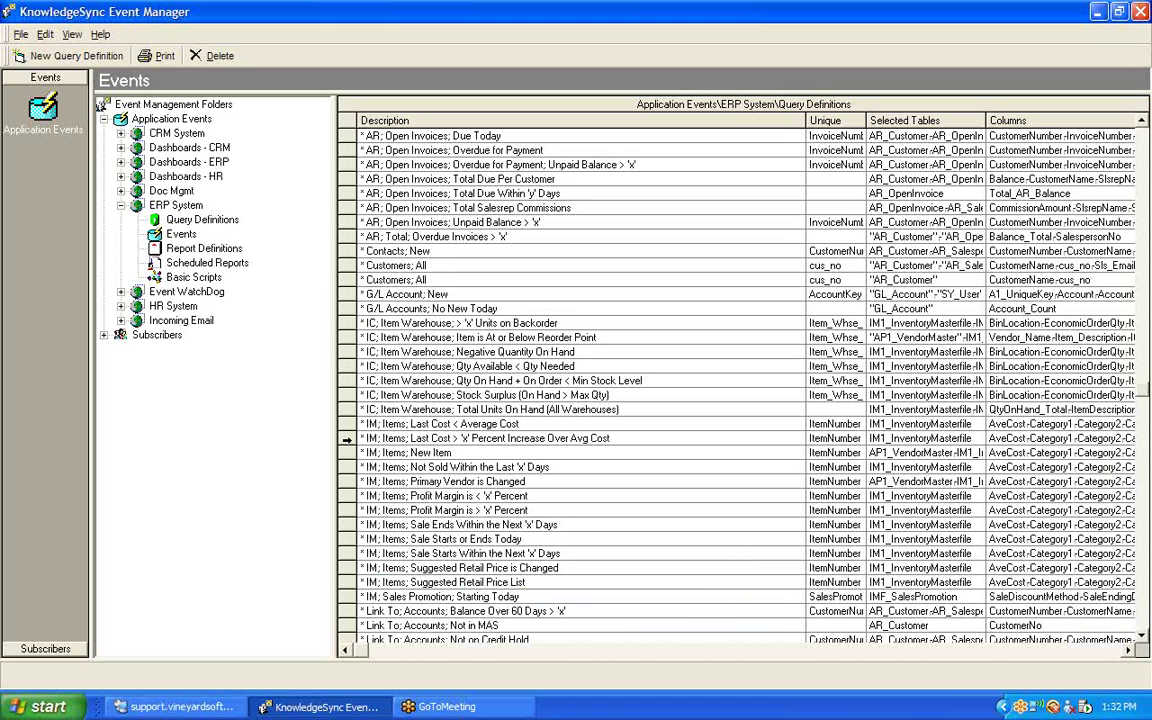